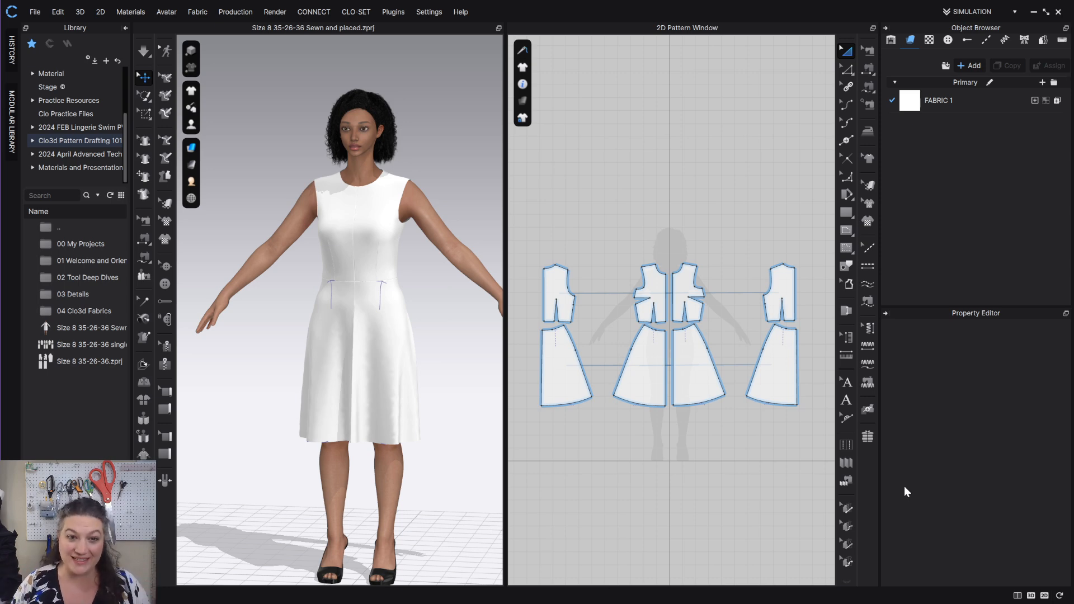
Define a pleat line on the avatar's left front skirt panel from the waist dart point to the hem, spreading the side-seam side
scroll(730, 379, "up", 4)
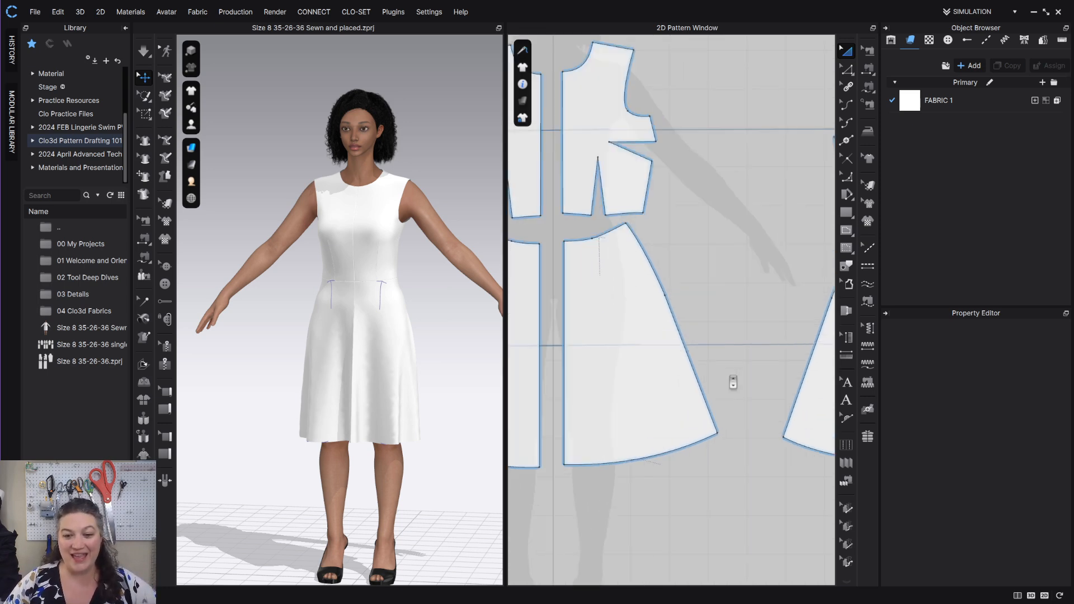
scroll(781, 401, "up", 4)
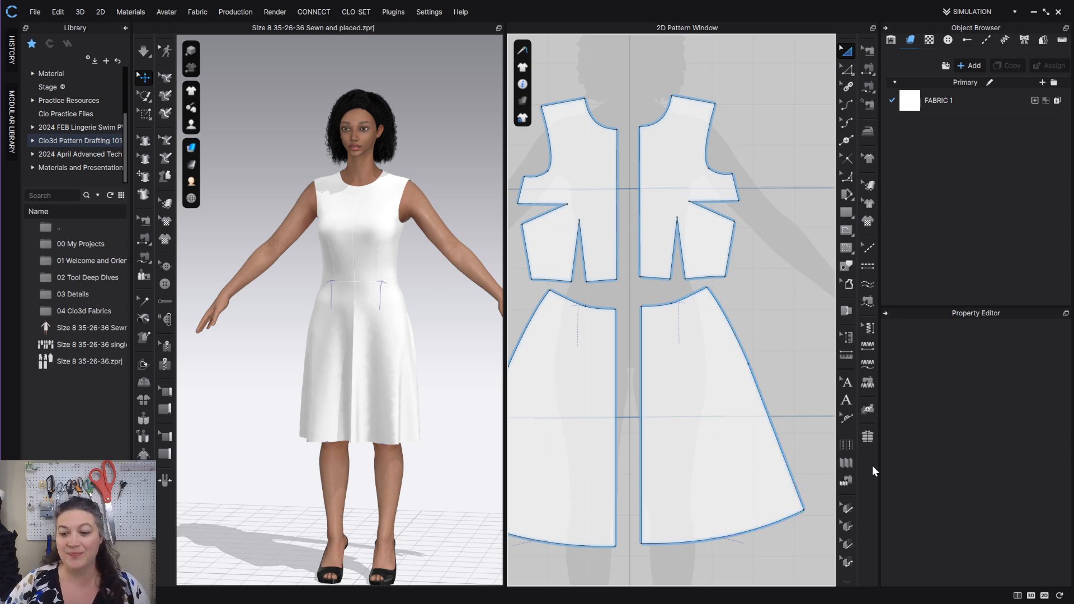
left_click(848, 446)
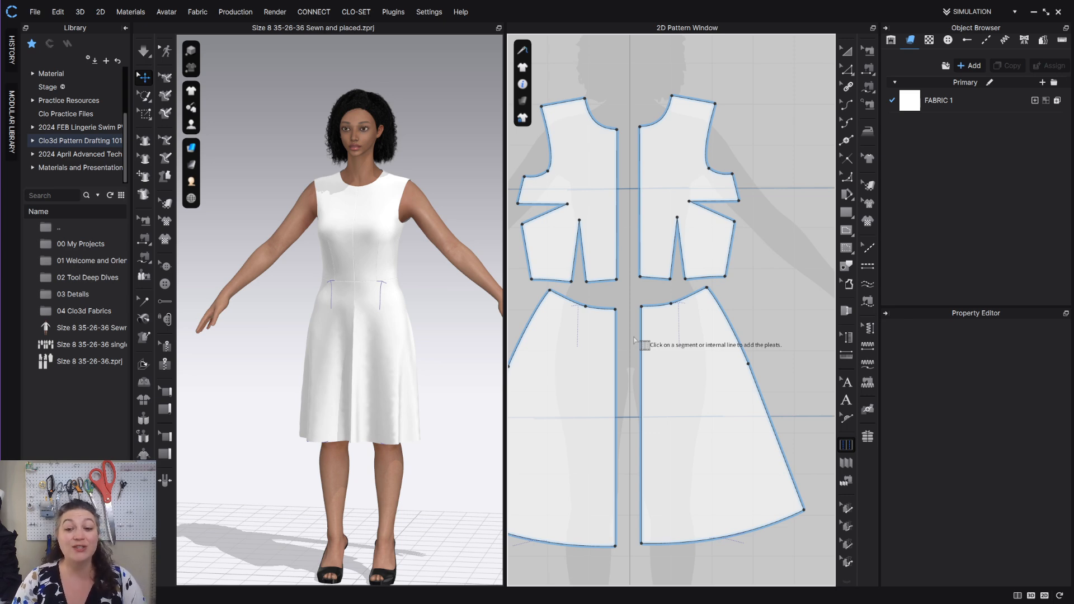
left_click(672, 305)
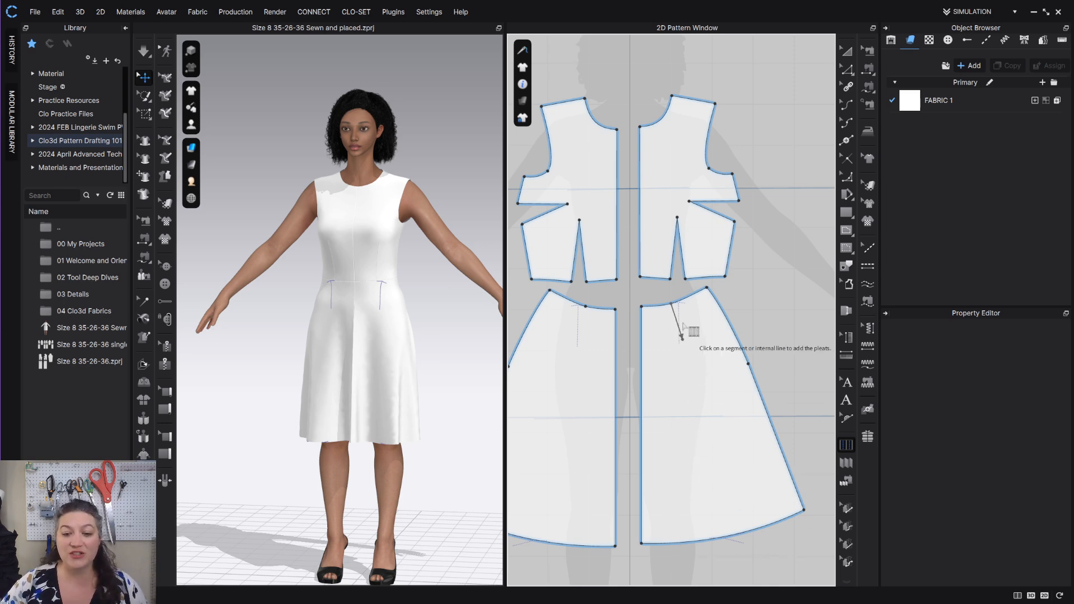
left_click(710, 540)
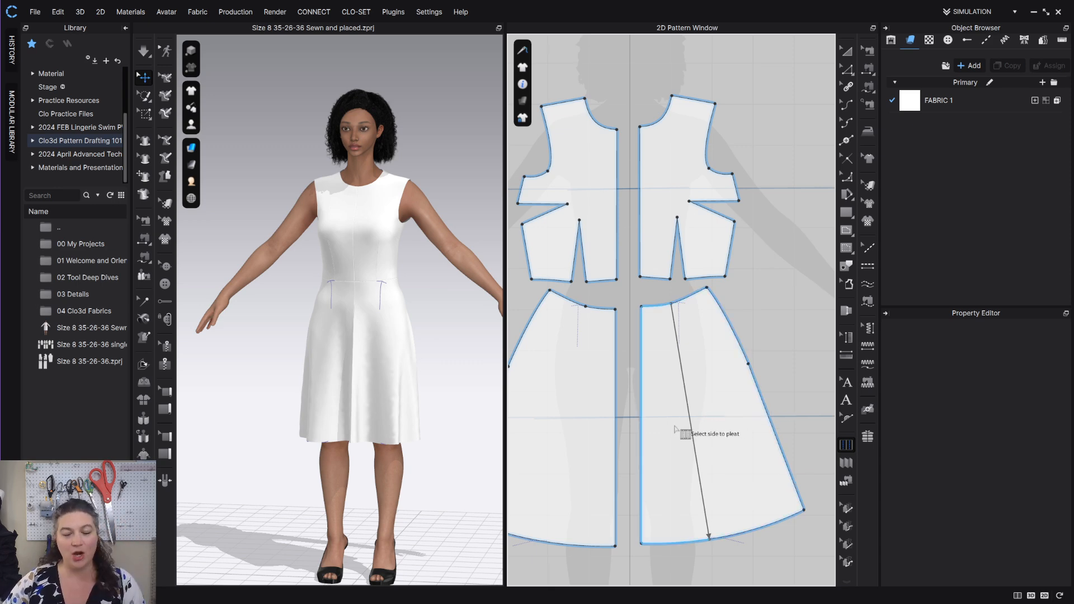
left_click(725, 424)
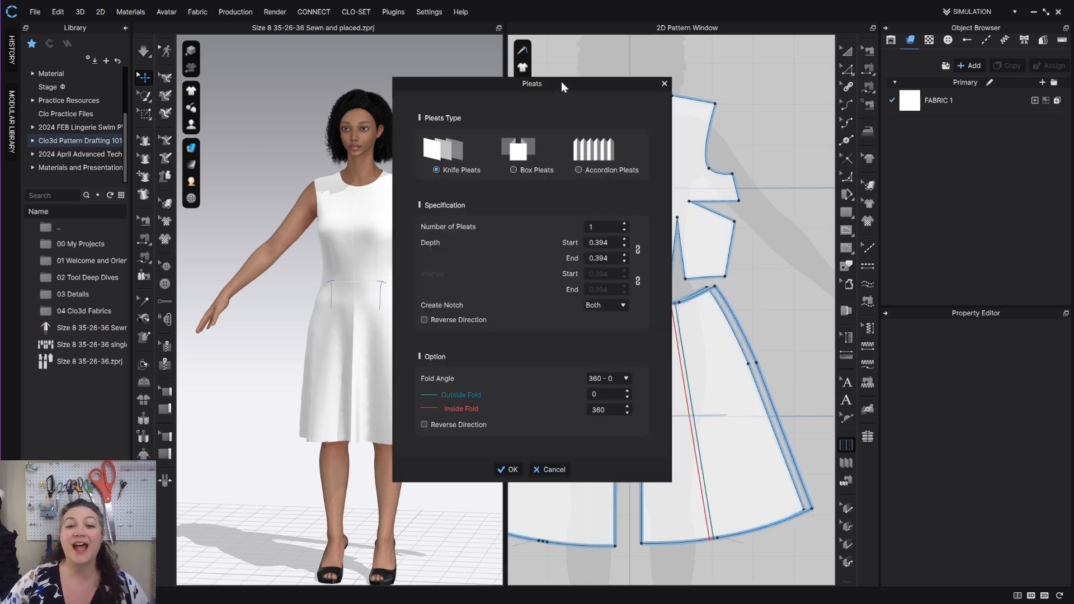
left_click_drag(562, 82, 387, 100)
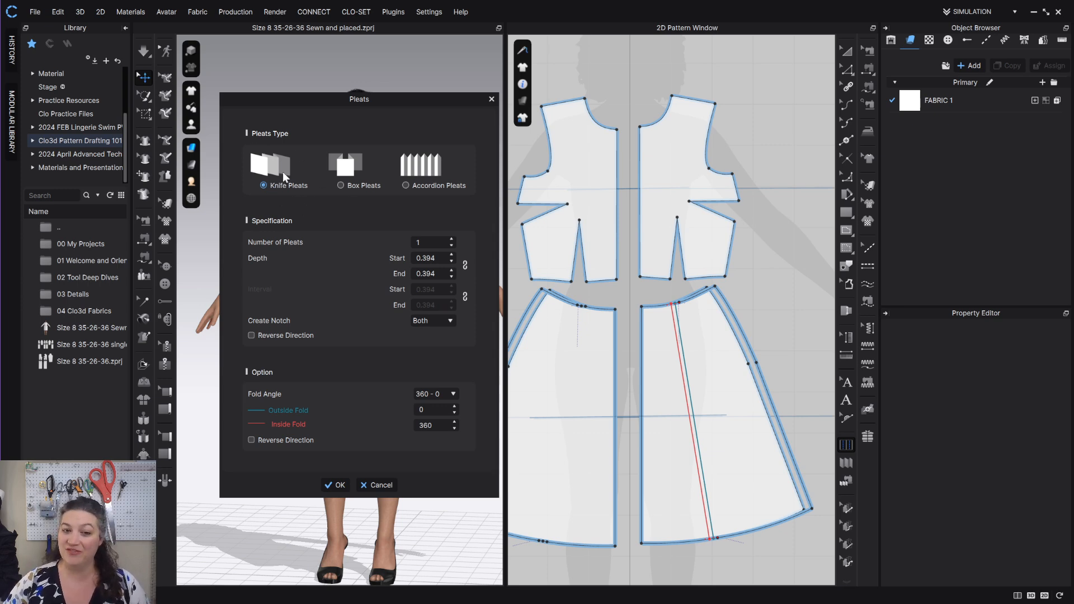
Set up three knife pleats with a start and end depth of 1.000
left_click(451, 239)
left_click(451, 238)
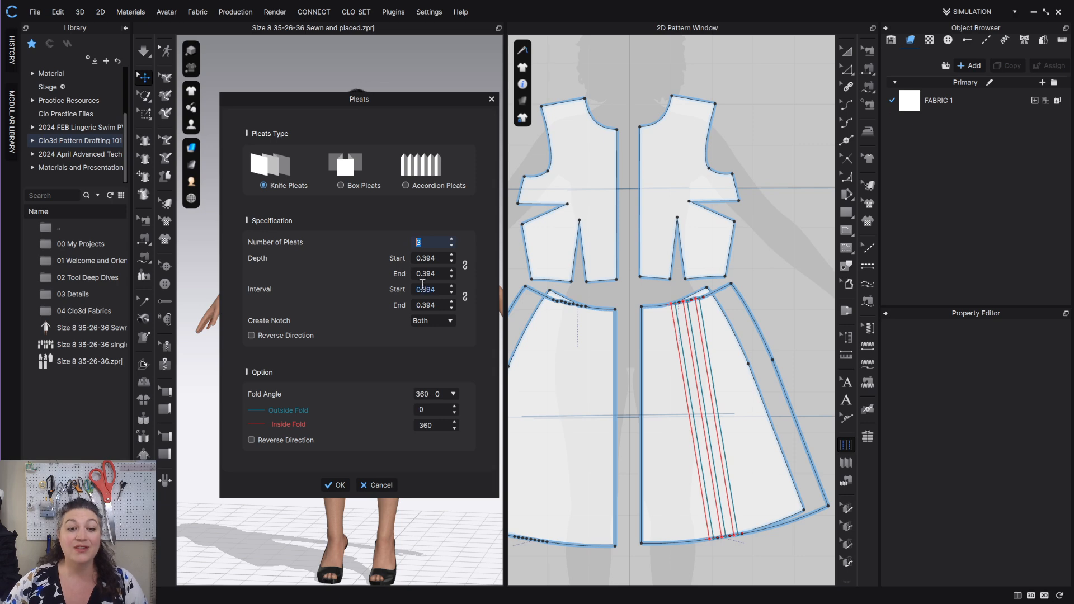
left_click(428, 258)
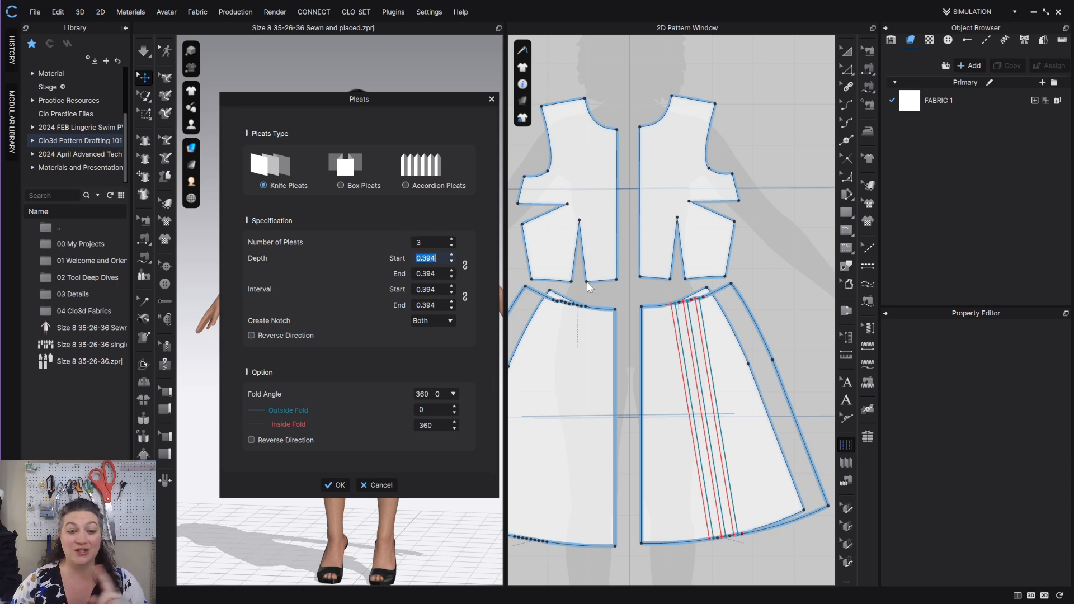
type("1")
key("Tab")
type("1")
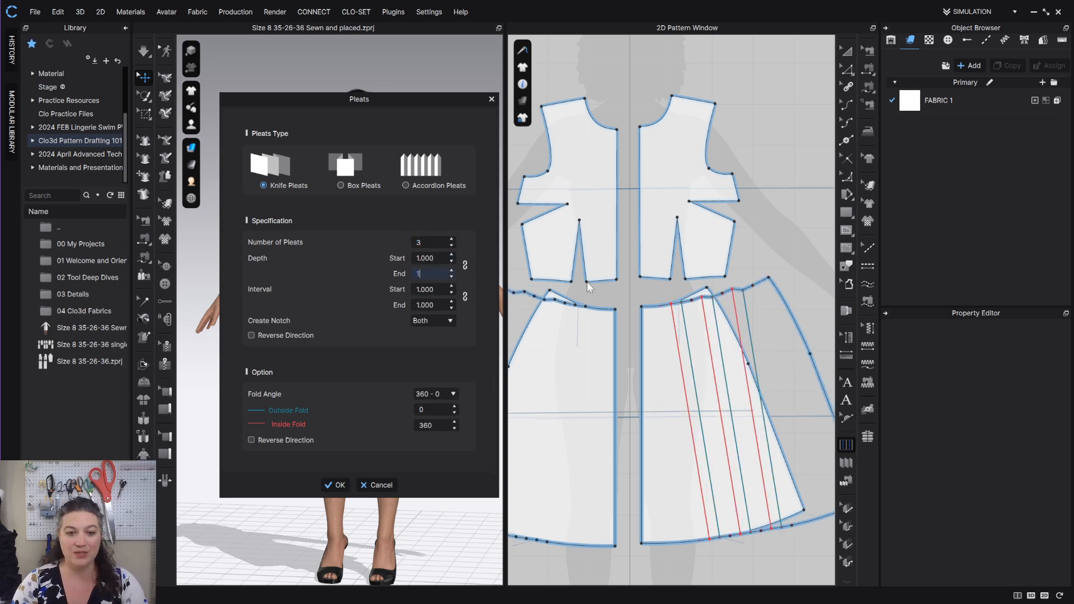
key("Return")
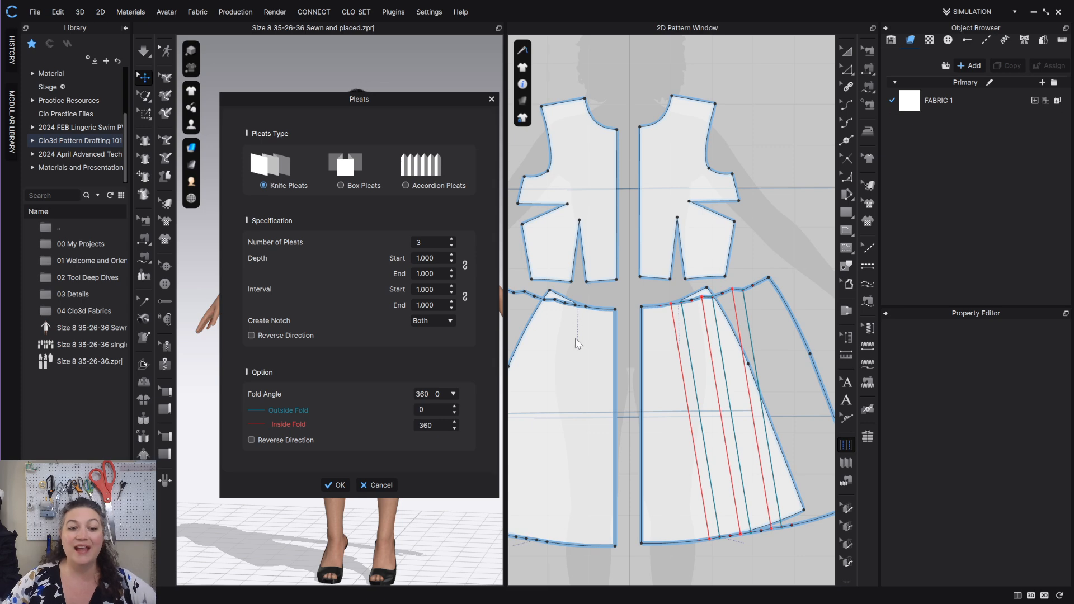
Try a start interval of 2.000 between the three pleats and return it to 1.000
left_click(426, 305)
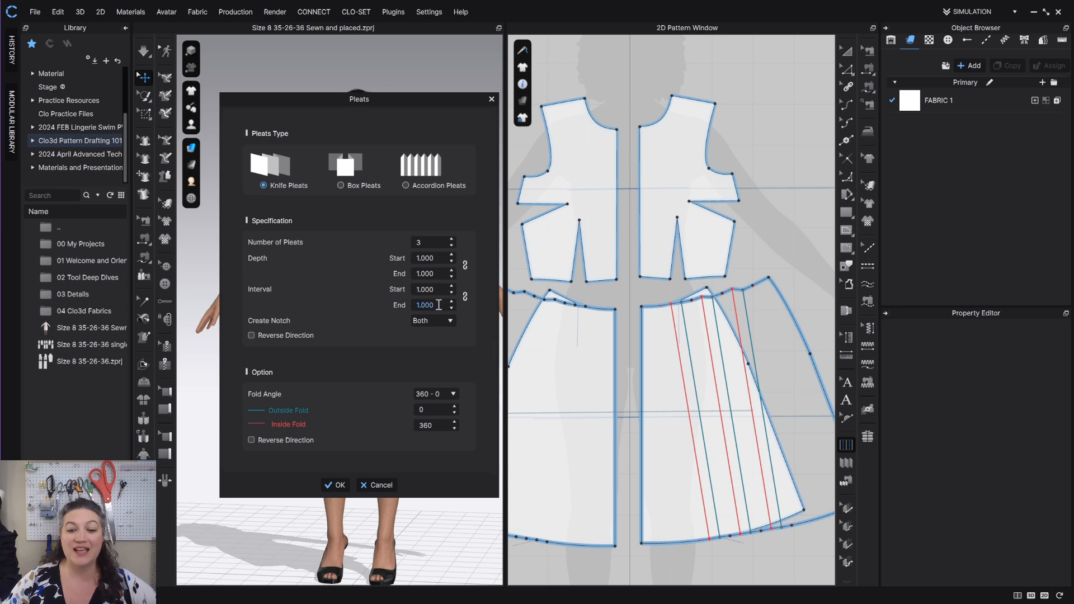
left_click(421, 289)
type("2")
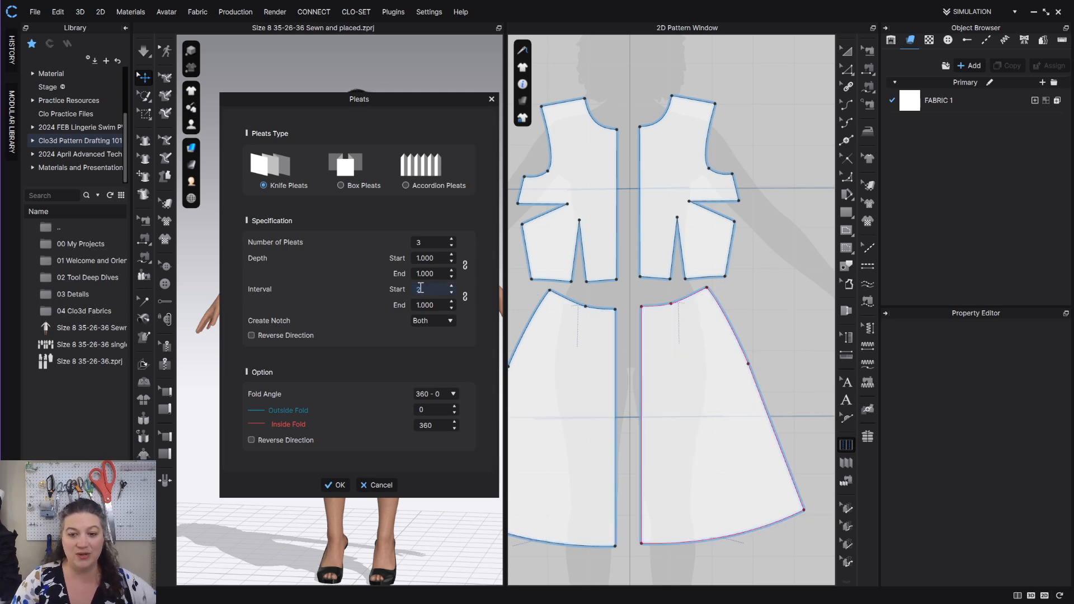
key("Tab")
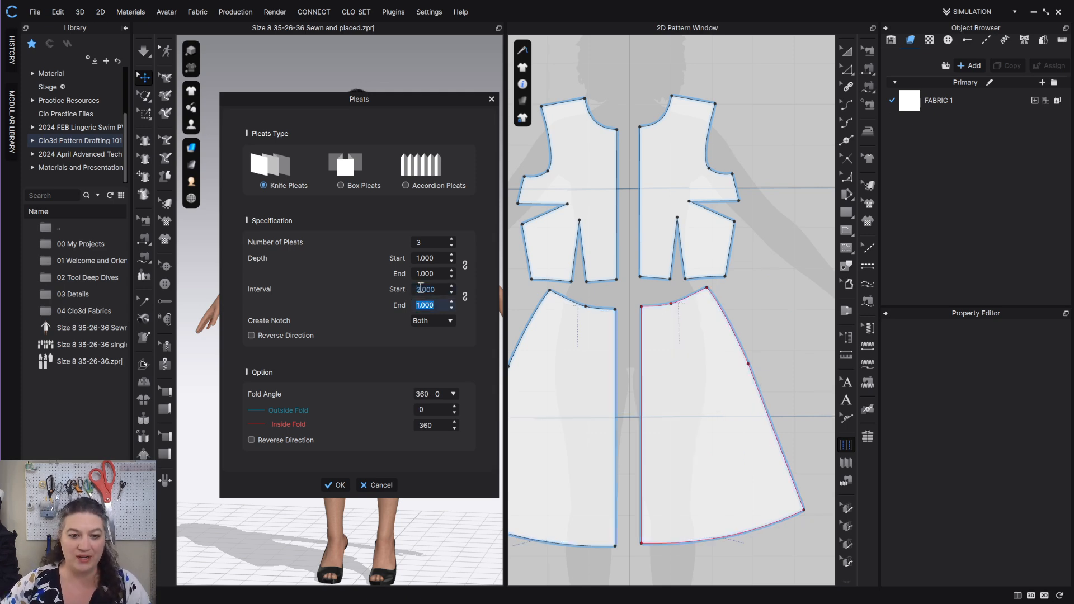
left_click(421, 289)
type("1")
key("Tab")
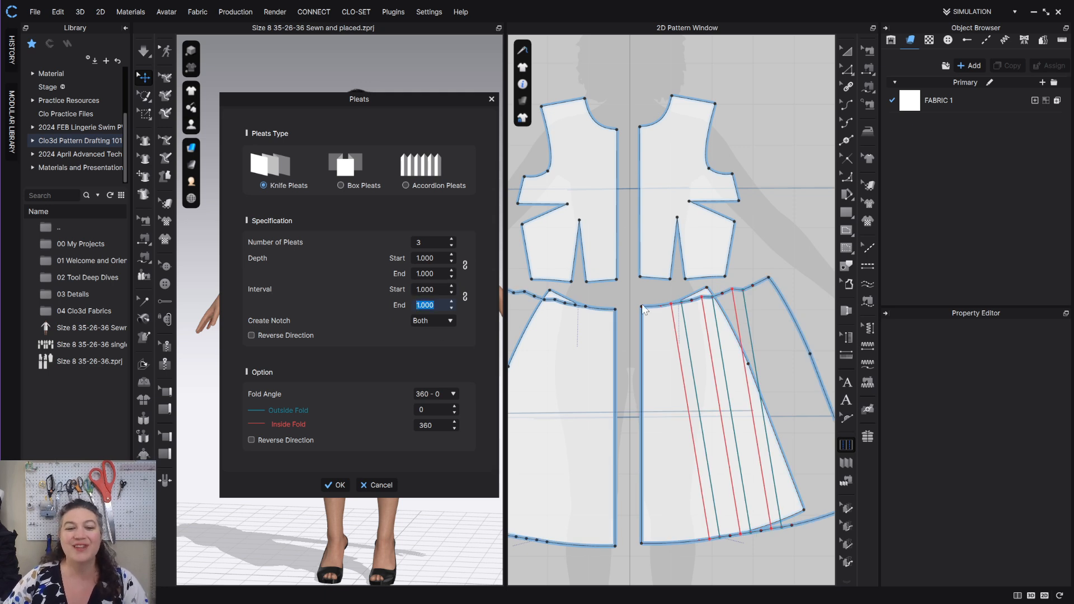
Reduce the number of pleats to 2 and set the start and end intervals to 2.000
left_click(452, 246)
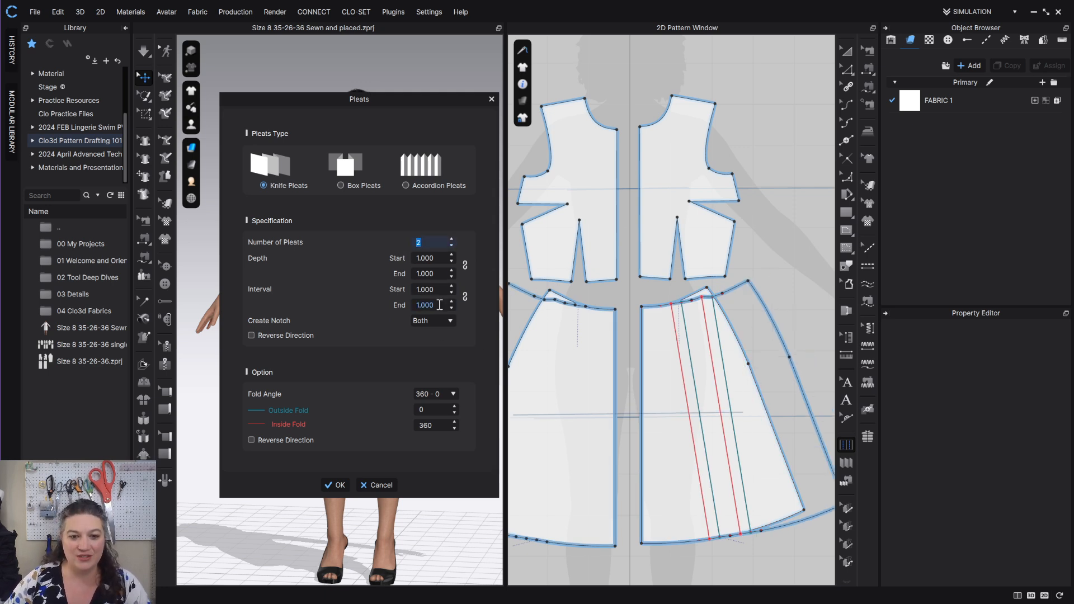
left_click(440, 288)
type("2")
key("Tab")
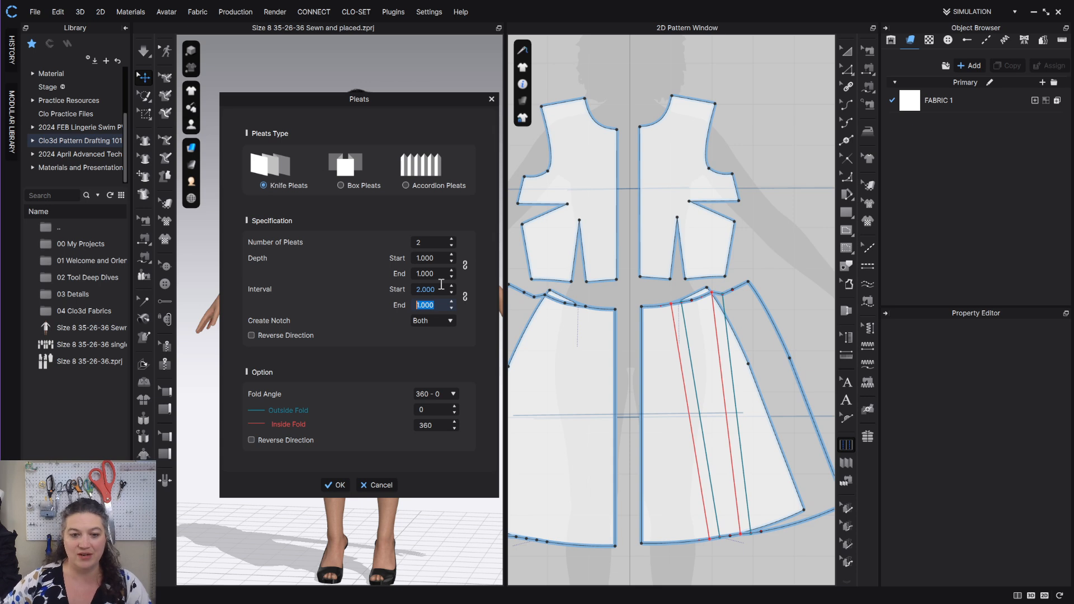
type("2")
key("Tab")
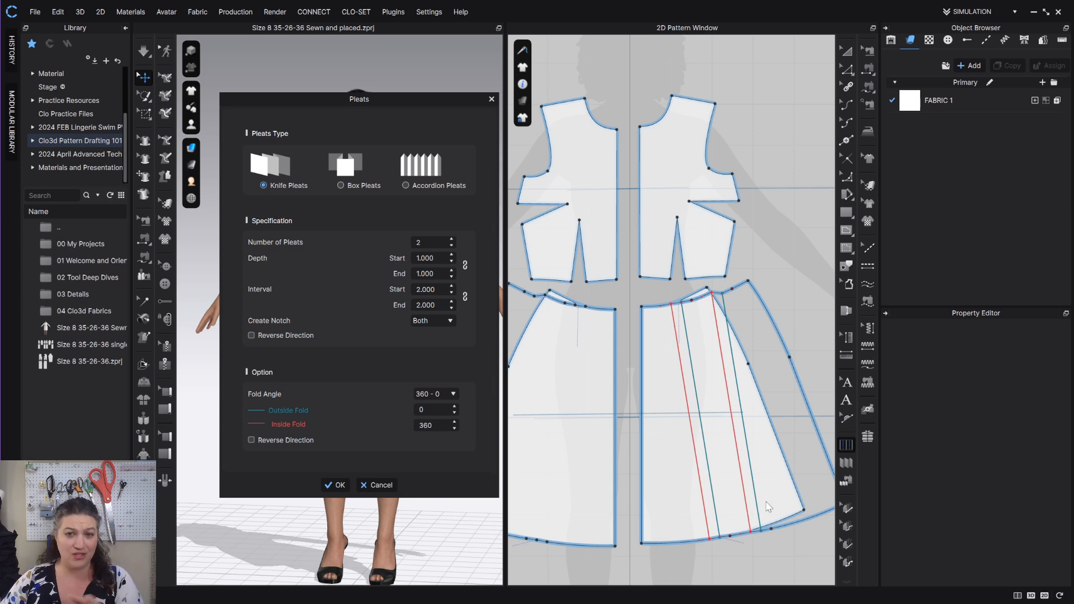
Set both pleat intervals to 1.000 and the number of pleats to 3, and create the knife pleats
left_click(426, 289)
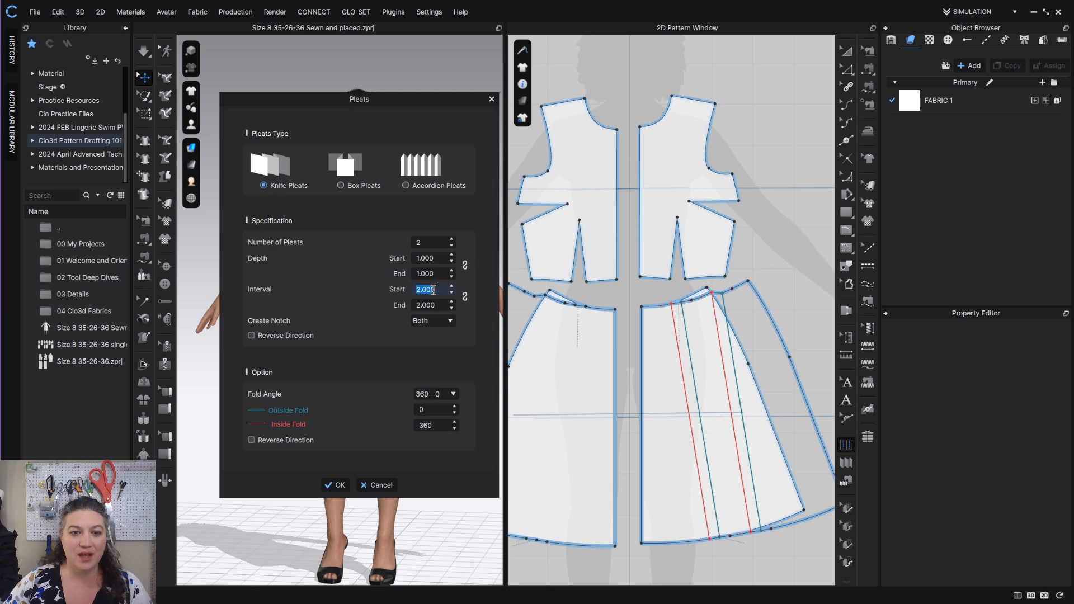
type("1")
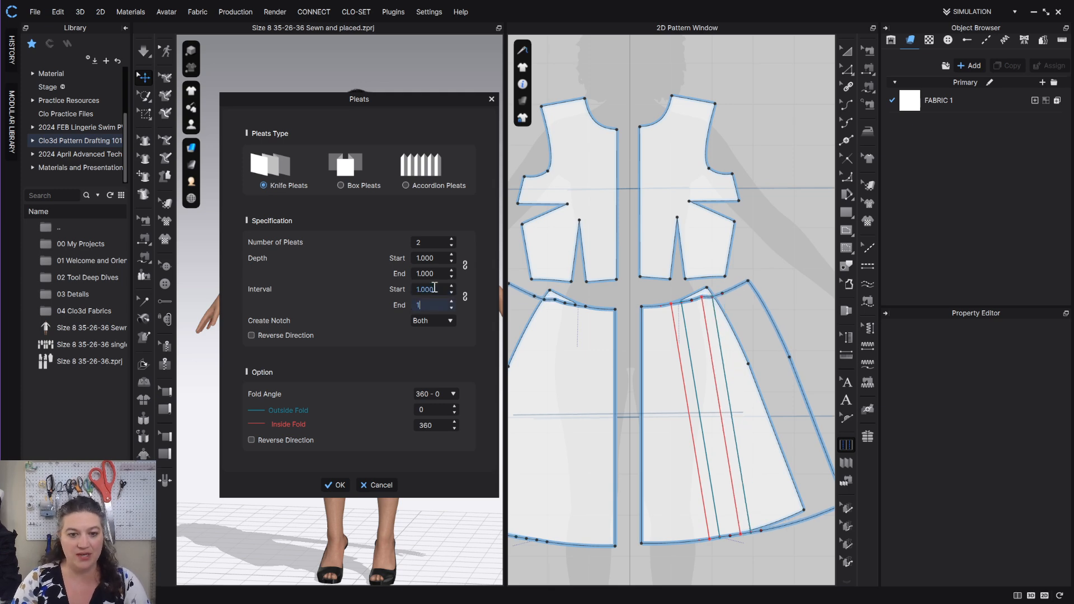
left_click(451, 239)
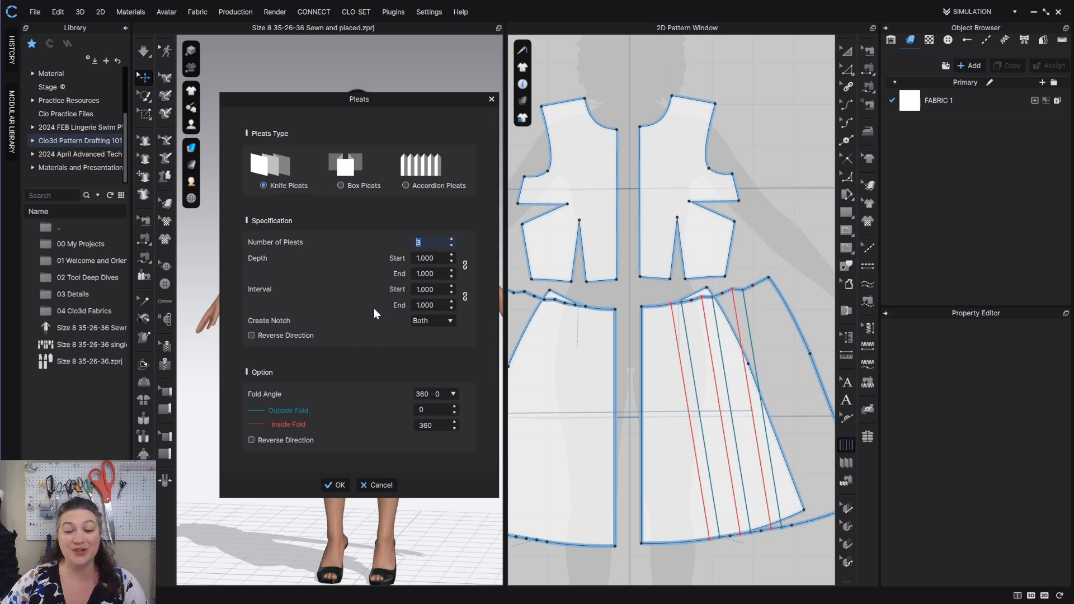
left_click(338, 485)
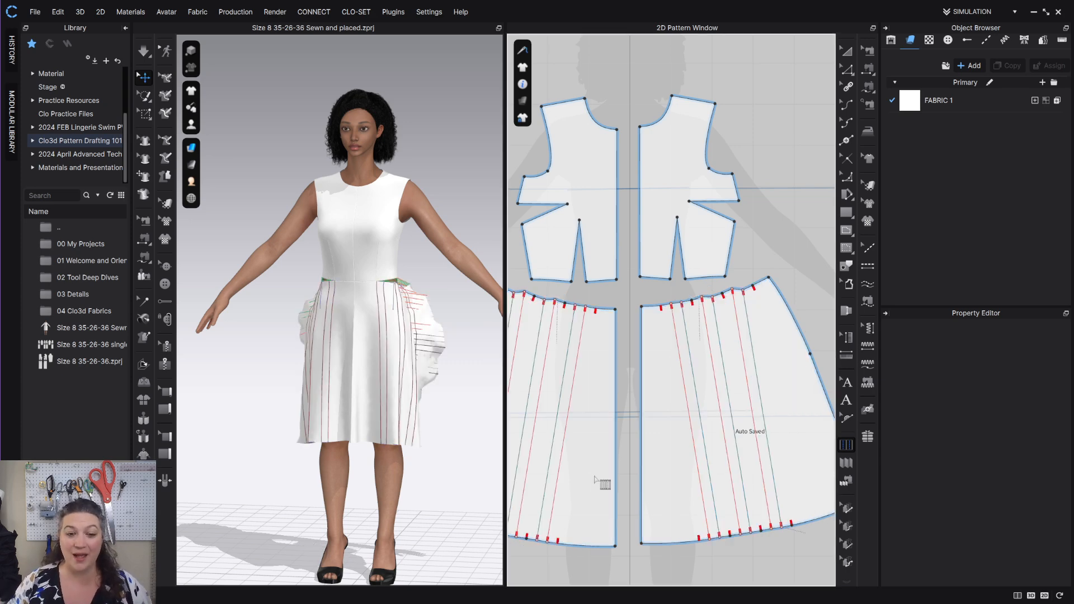
Examine the sewing lines between the pleated front skirt waistline and the bodice
scroll(758, 414, "down", 2)
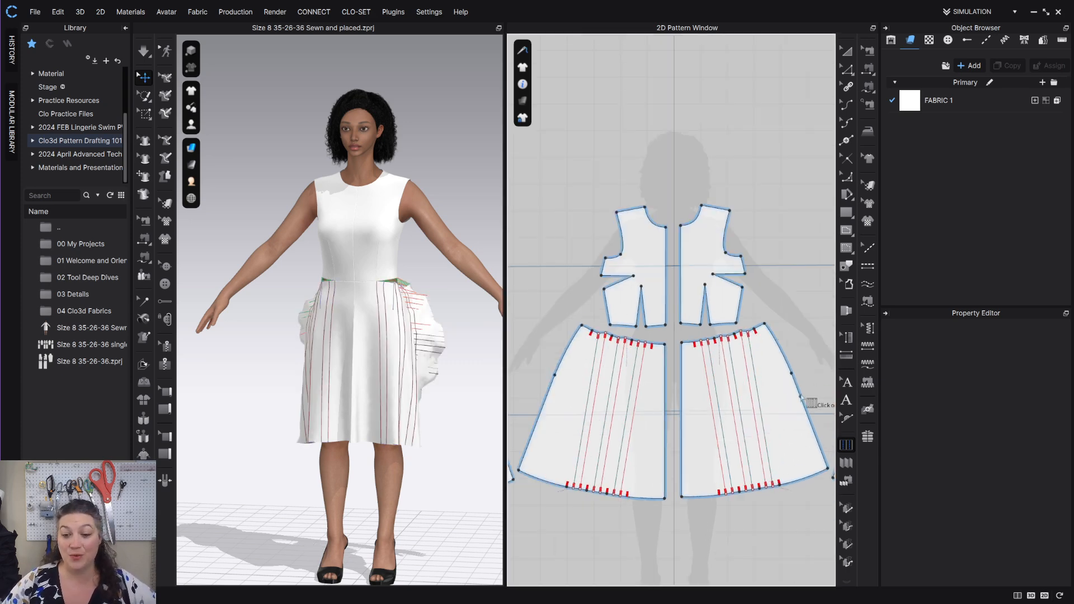
left_click(868, 51)
scroll(744, 273, "up", 5)
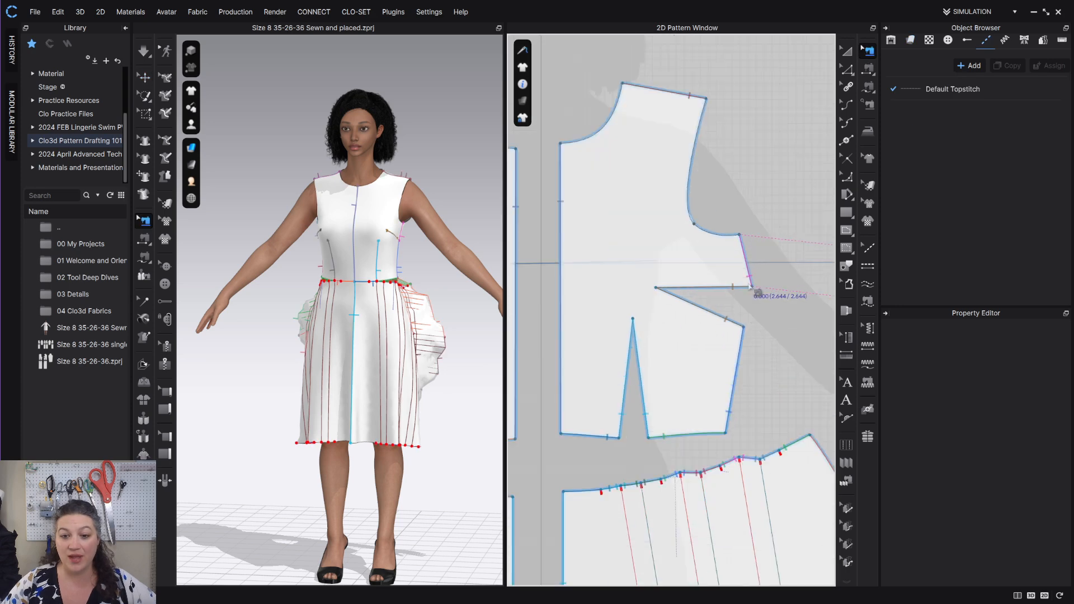
middle_click_drag(698, 497, 748, 190)
scroll(760, 284, "down", 2)
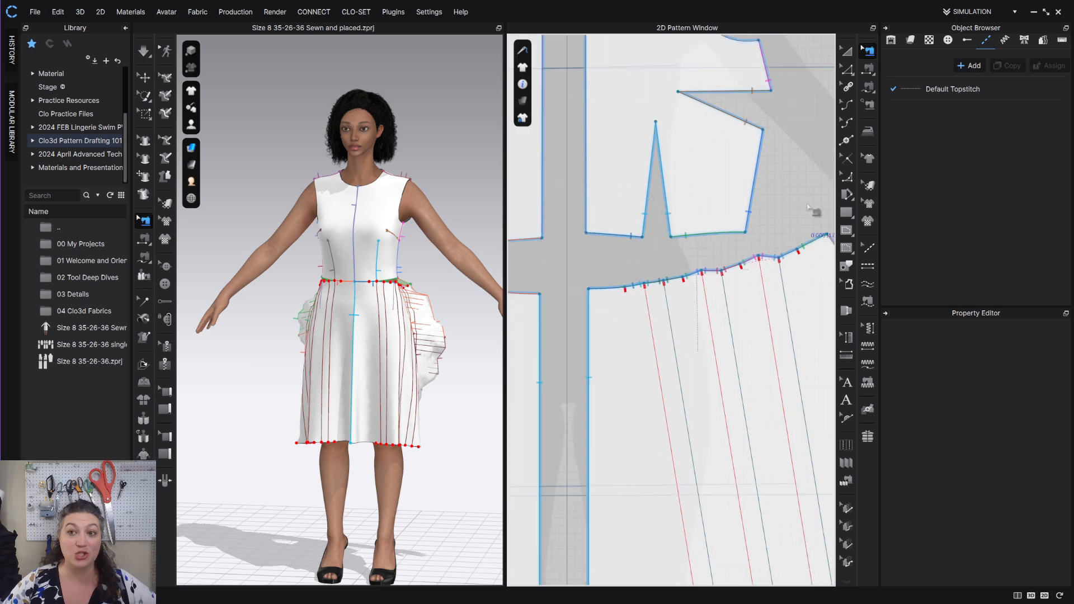
scroll(778, 261, "down", 1)
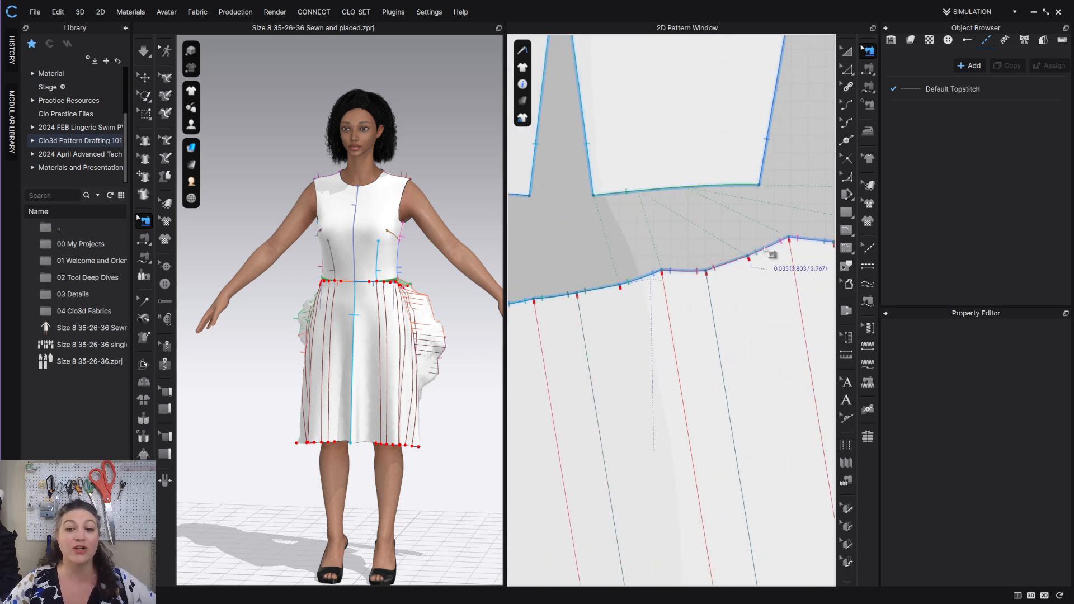
scroll(766, 250, "down", 2)
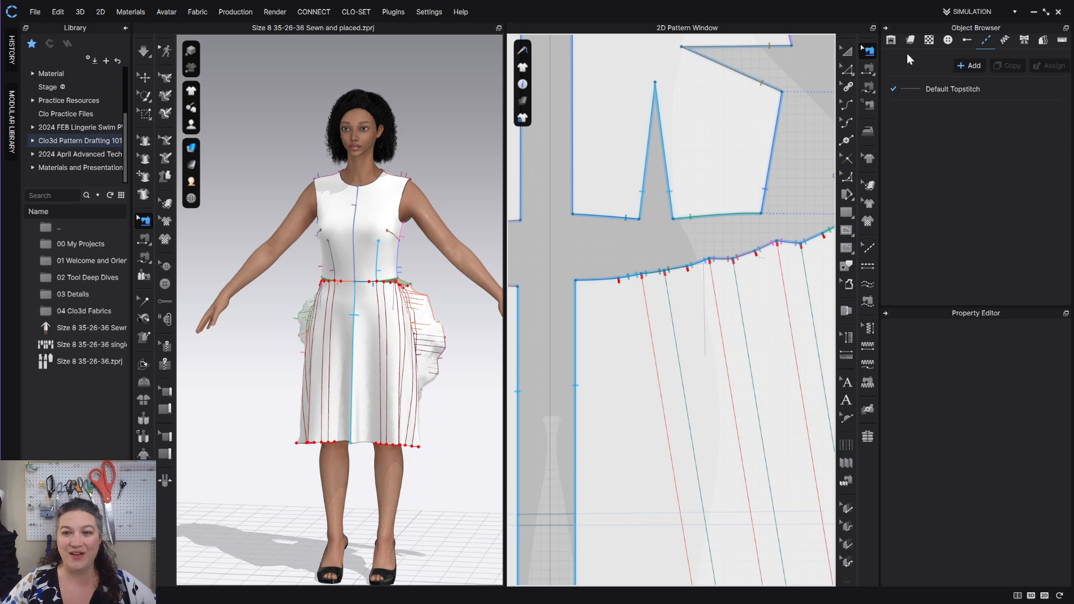
scroll(745, 212, "down", 3)
left_click(846, 50)
scroll(716, 233, "down", 1)
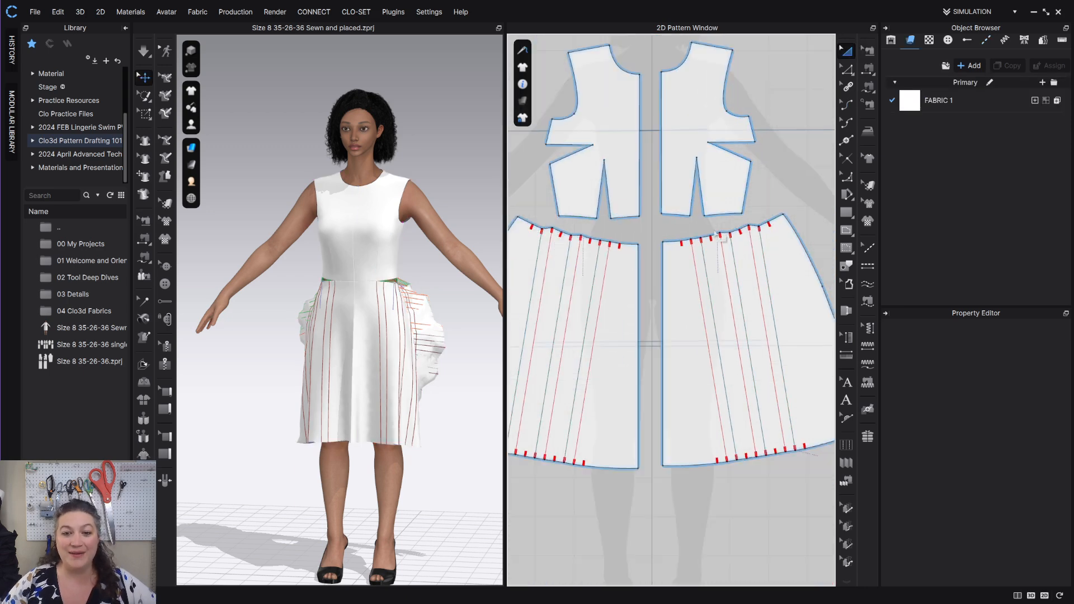
Reset the 3D arrangement of the pleated front skirt panels so they wrap around the avatar
scroll(717, 233, "down", 2)
left_click(398, 386)
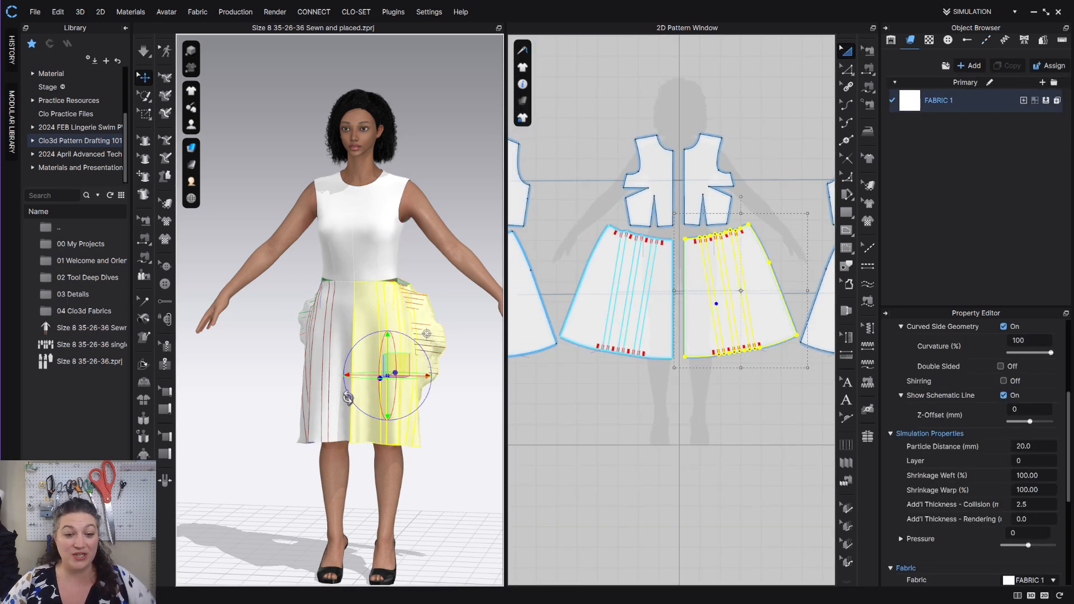
right_click(317, 401)
left_click(347, 222)
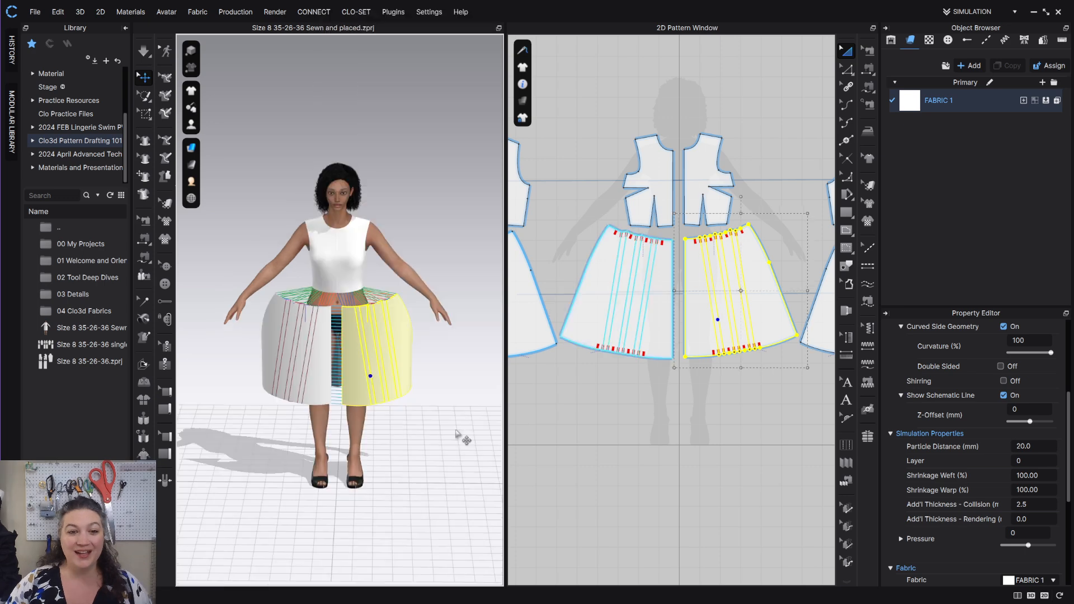
right_click_drag(421, 392, 395, 410)
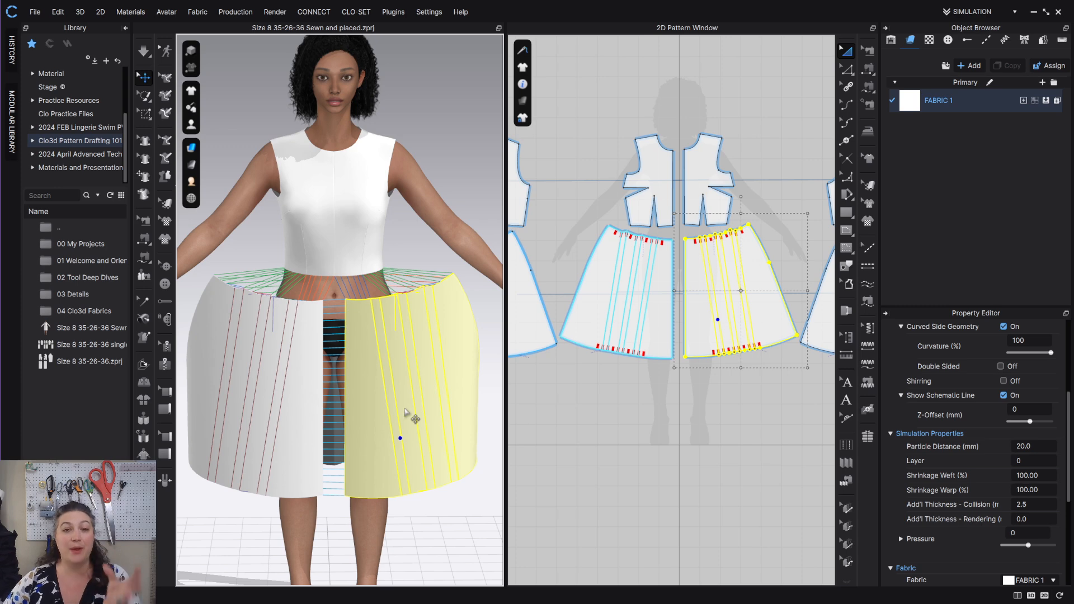
Set the particle distance of both pleated front skirt panels to 7 mm
scroll(683, 402, "down", 3)
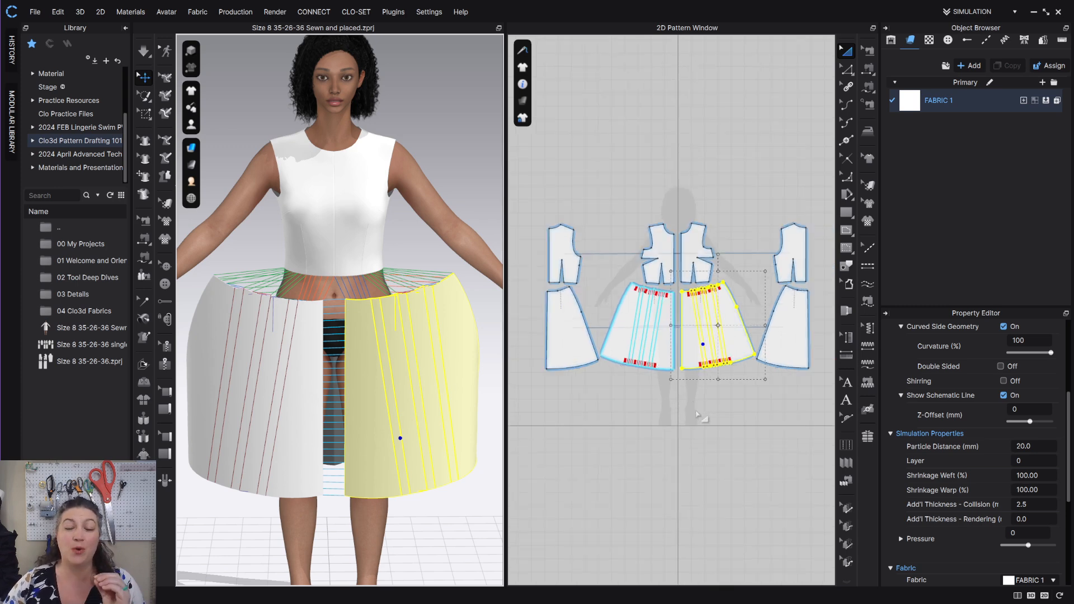
left_click(717, 450)
left_click(717, 345)
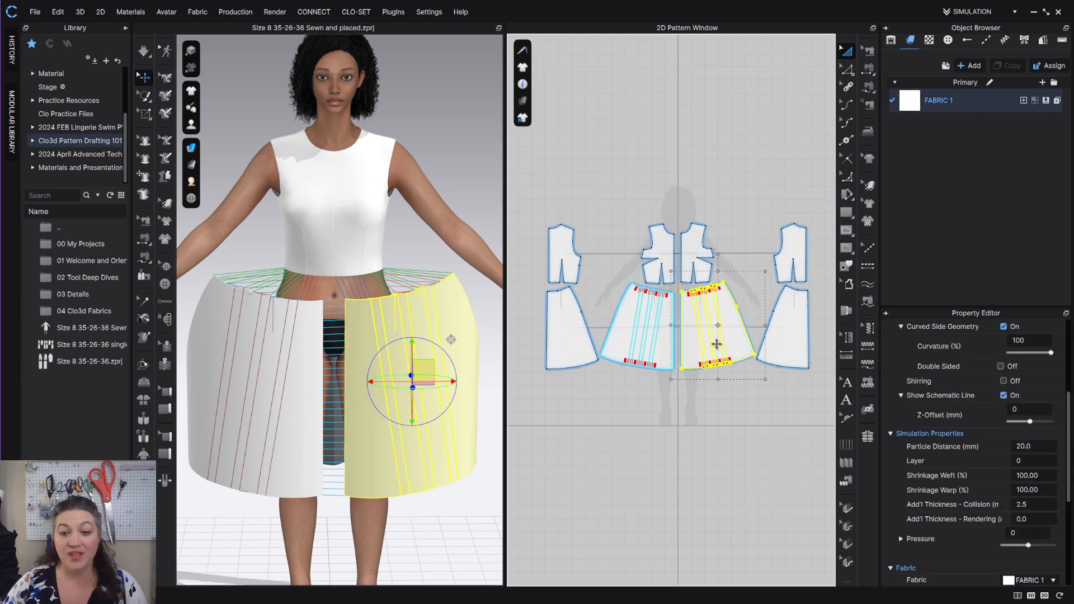
left_click(620, 356, "shift")
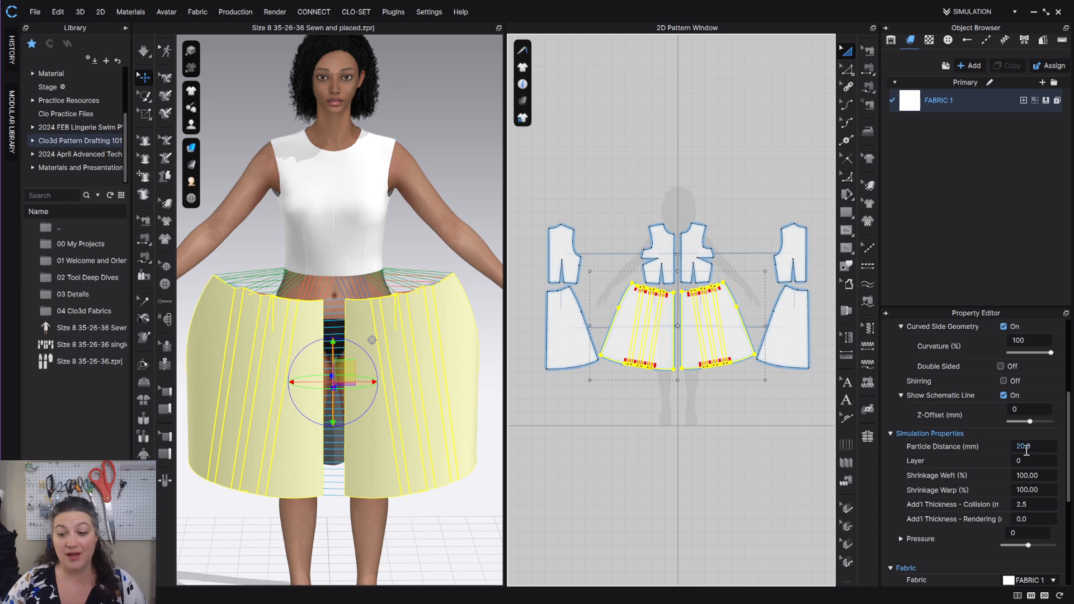
left_click(1035, 446)
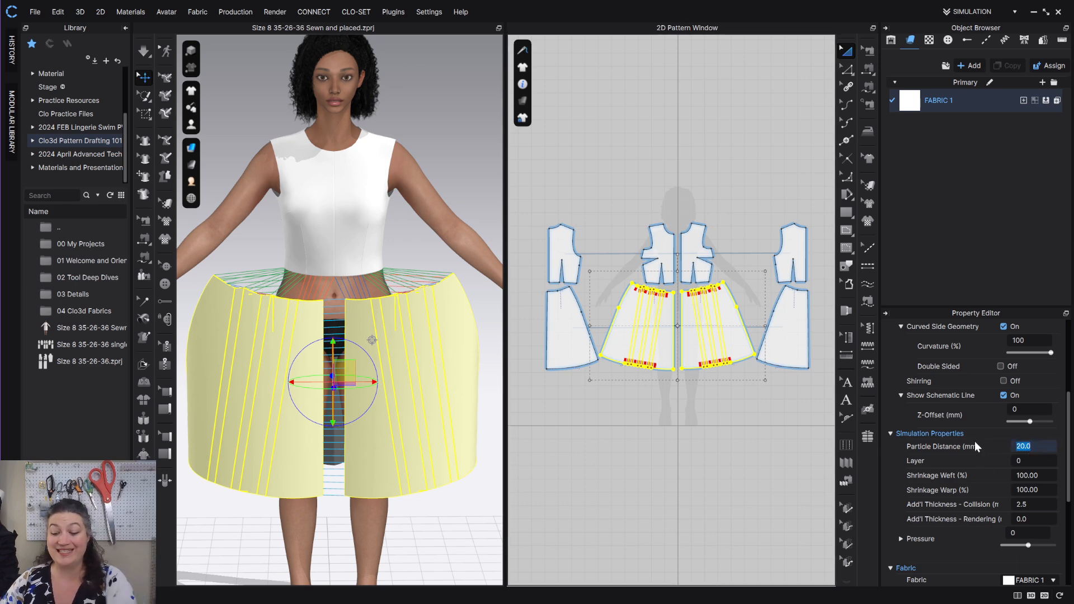
type("7")
key("Return")
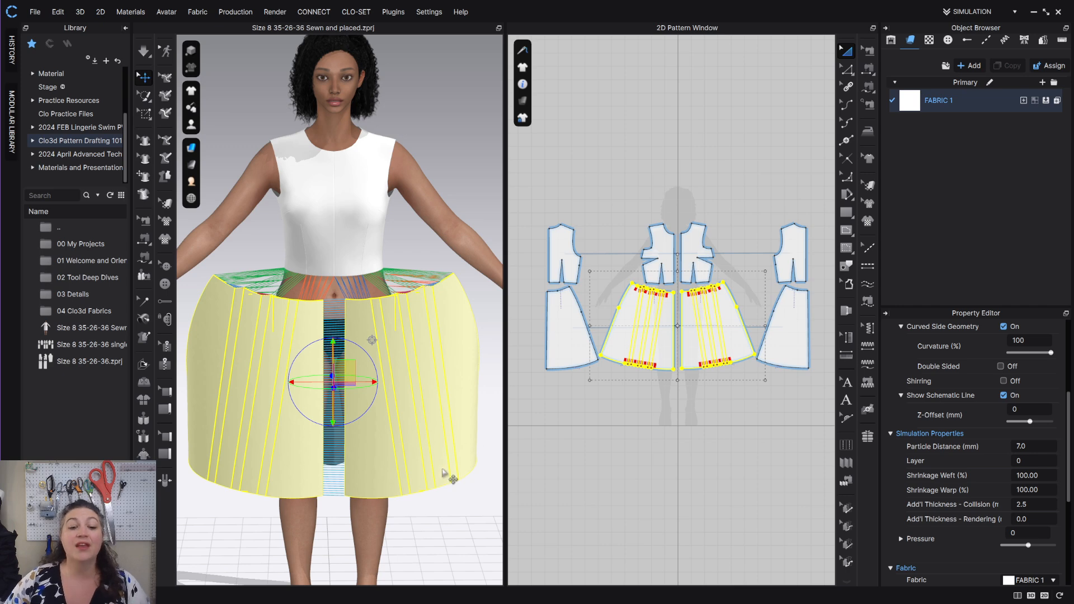
left_click(446, 520)
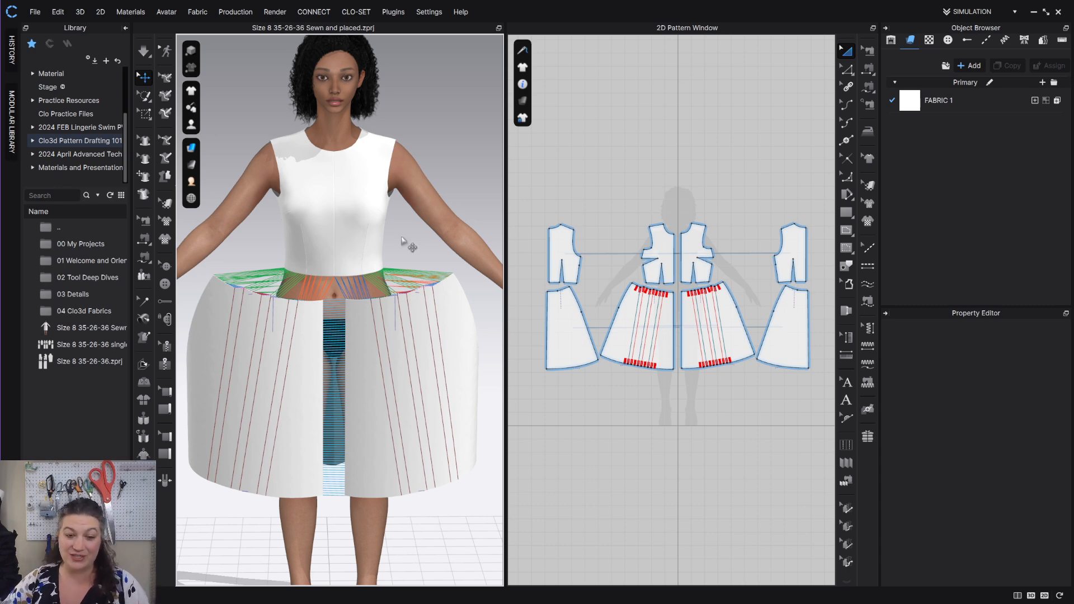
Simulate the garment and inspect the front skirt pleats at the waistline and from below the hem
key("space")
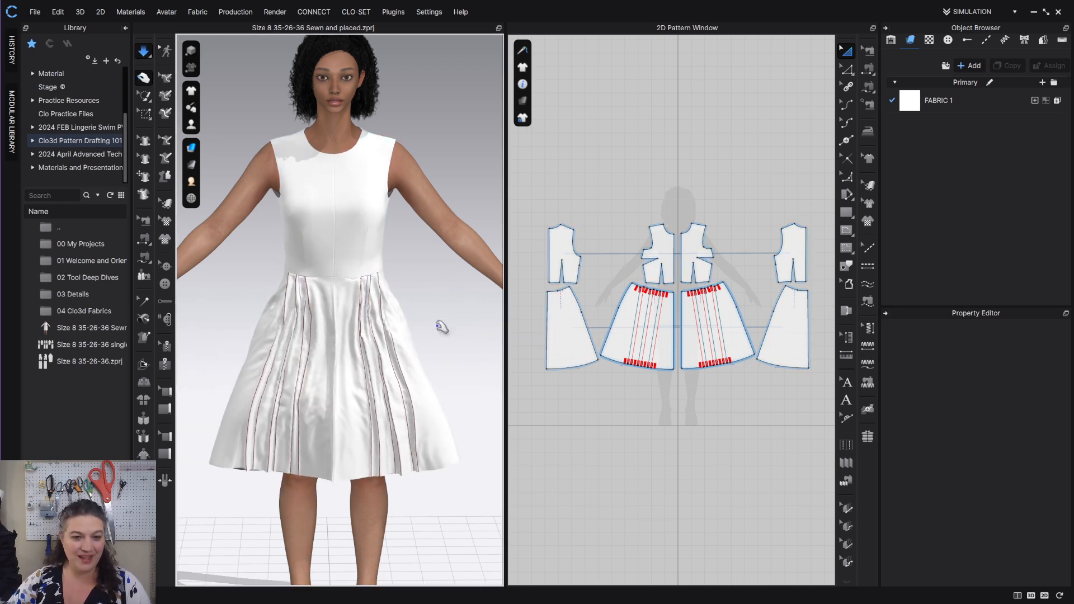
scroll(363, 311, "up", 5)
scroll(377, 308, "up", 2)
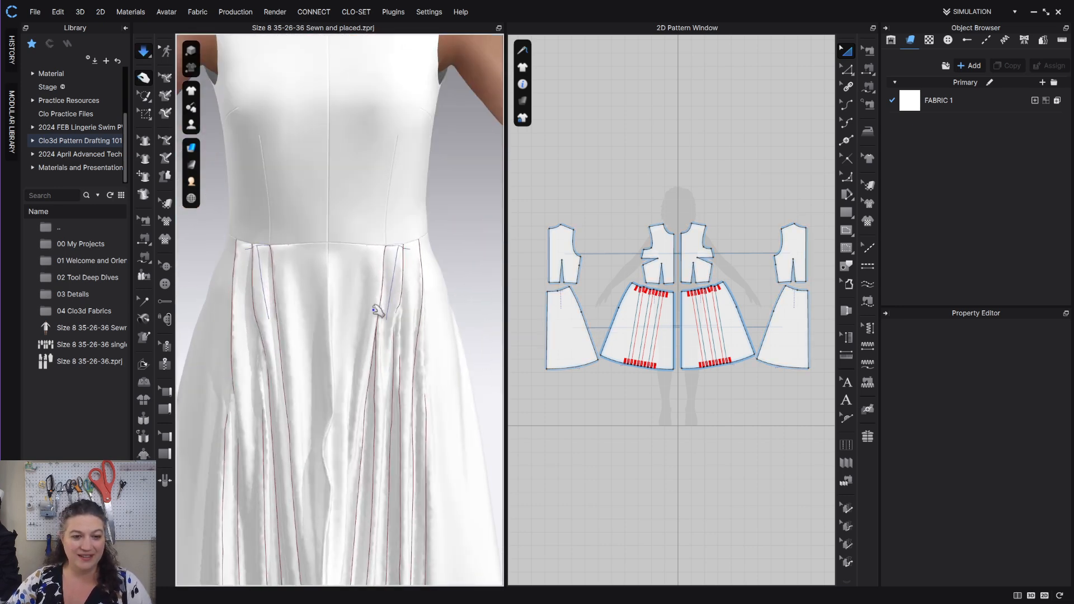
right_click_drag(375, 316, 355, 328)
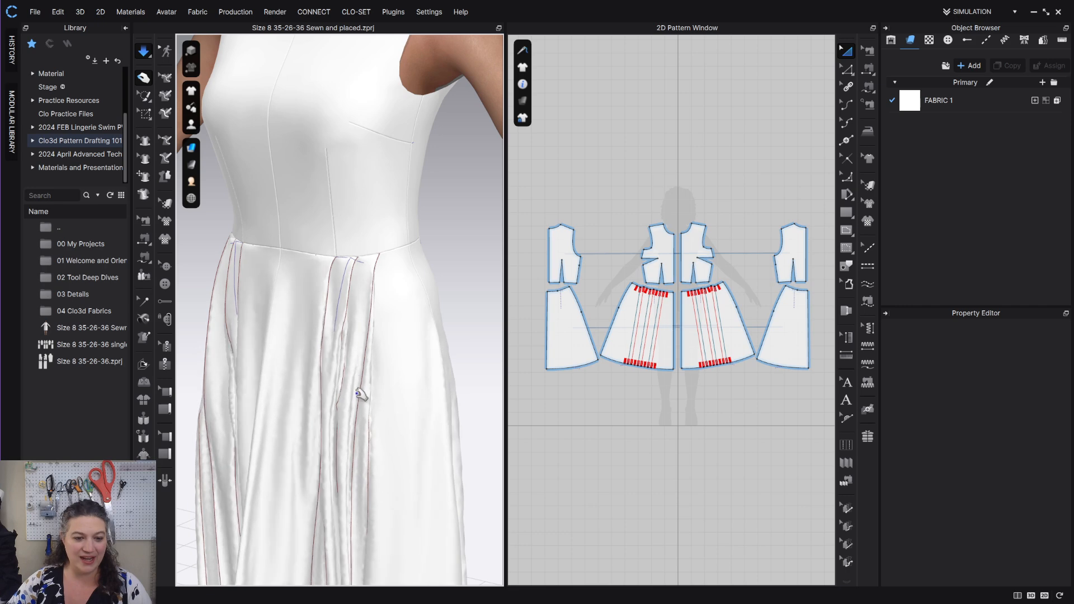
right_click_drag(424, 355, 425, 338)
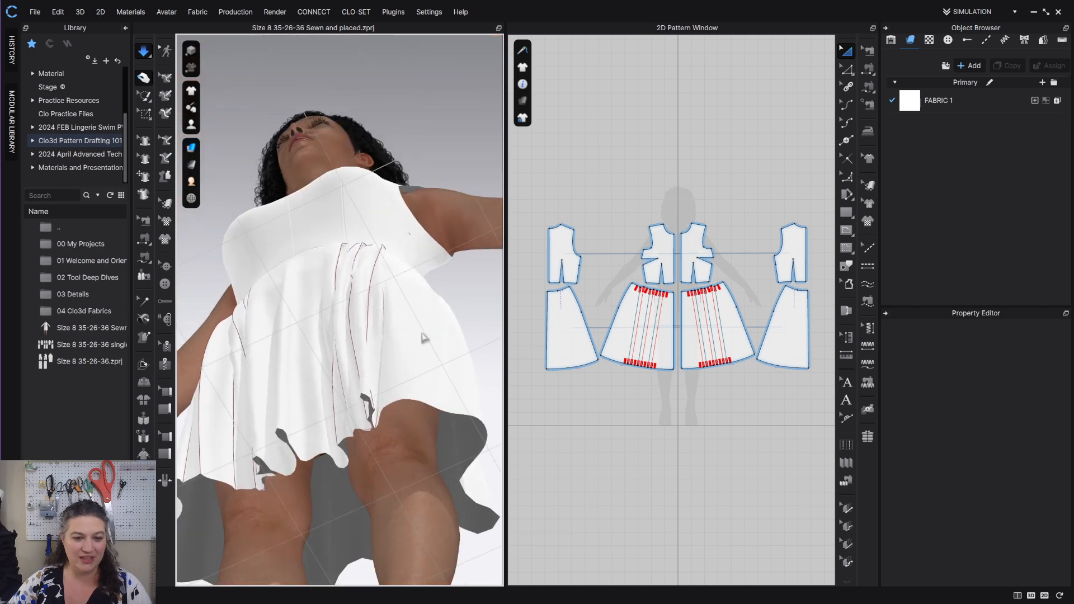
Straighten the tangled pleat folds along the front skirt hem during the simulation and check the pleats from the front
left_click(382, 367)
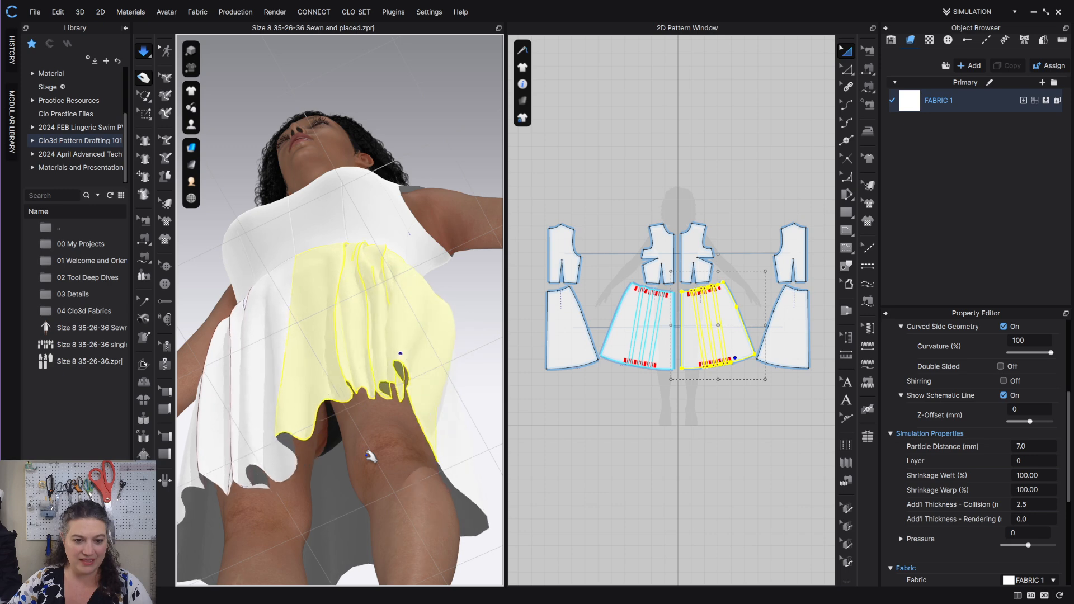
right_click_drag(302, 469, 348, 471)
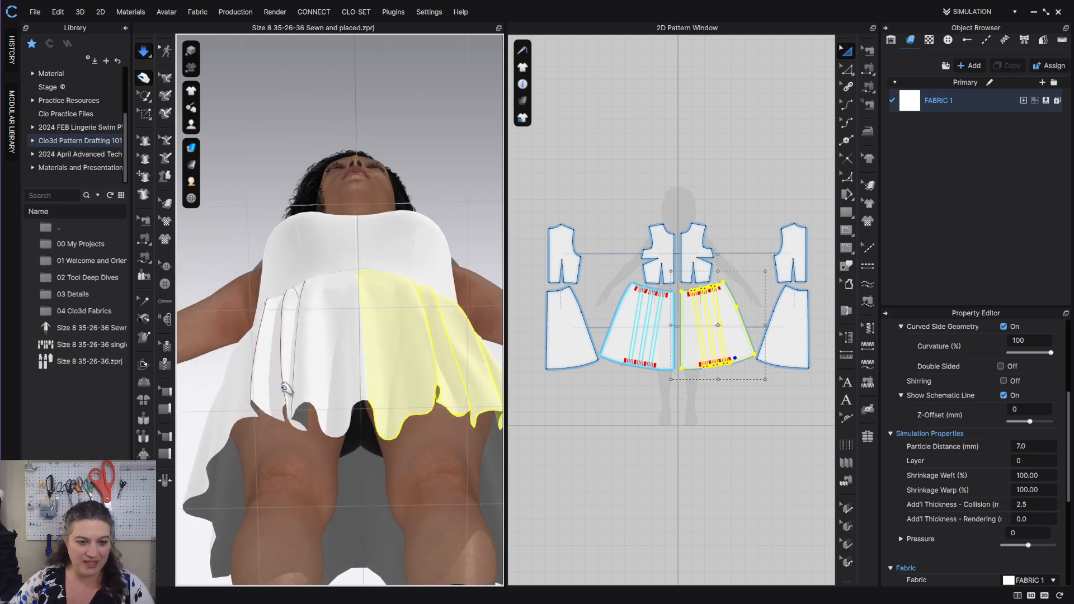
right_click_drag(286, 387, 300, 407)
right_click_drag(376, 434, 347, 482)
right_click_drag(412, 398, 395, 511)
left_click(497, 178)
right_click_drag(414, 298, 451, 303)
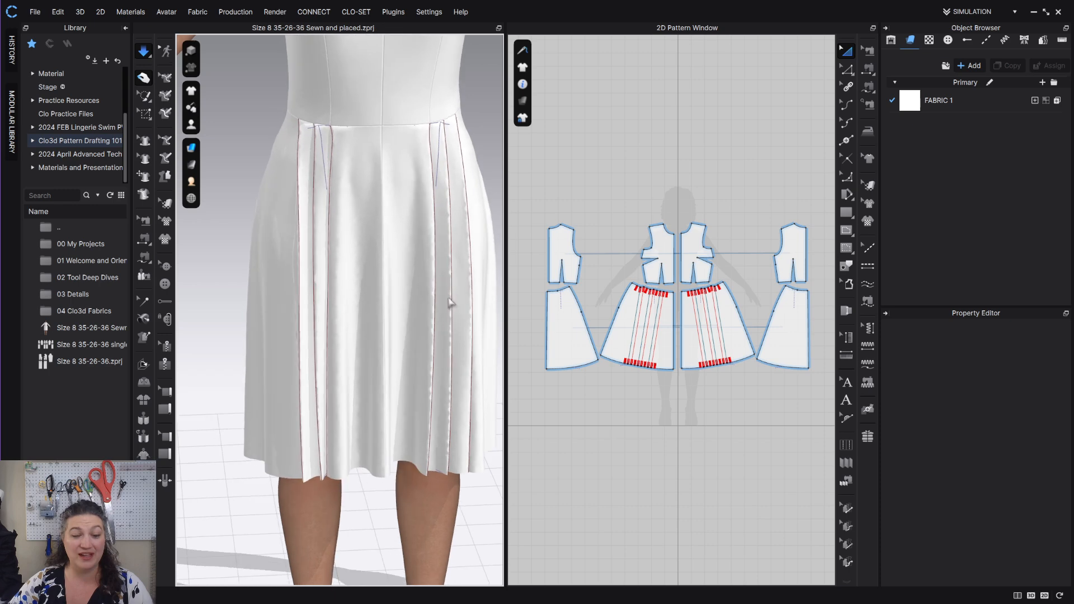
mouse_move(430, 376)
right_mouse_down()
mouse_move(428, 302)
mouse_move(414, 367)
right_mouse_up()
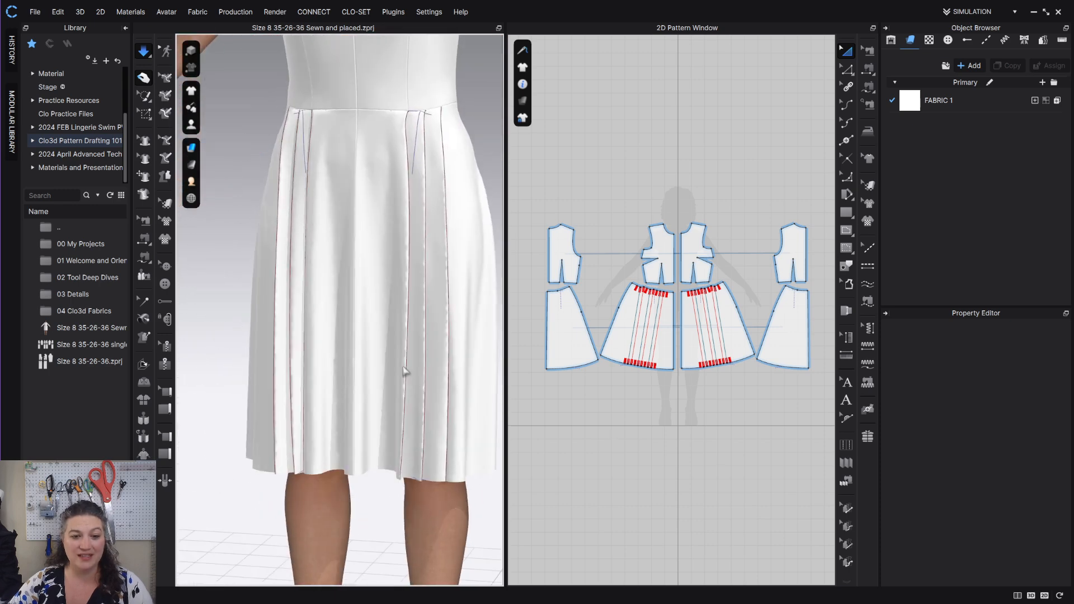
right_click_drag(384, 407, 434, 370)
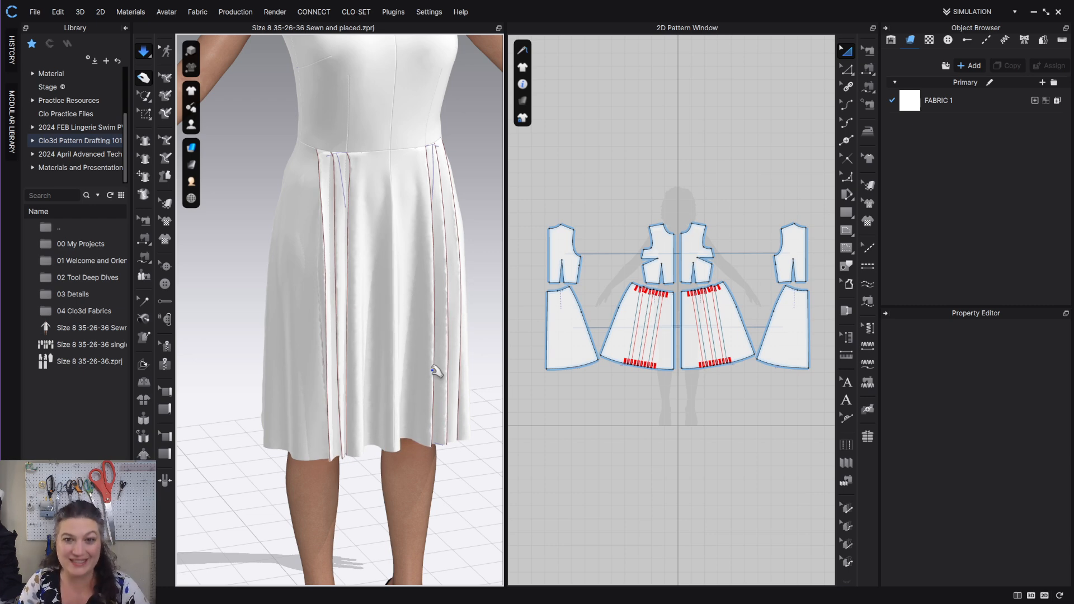
Stop the simulation and draw a pleat line on the back skirt panel from waistline to hem, spreading the side-seam side
left_click(791, 362)
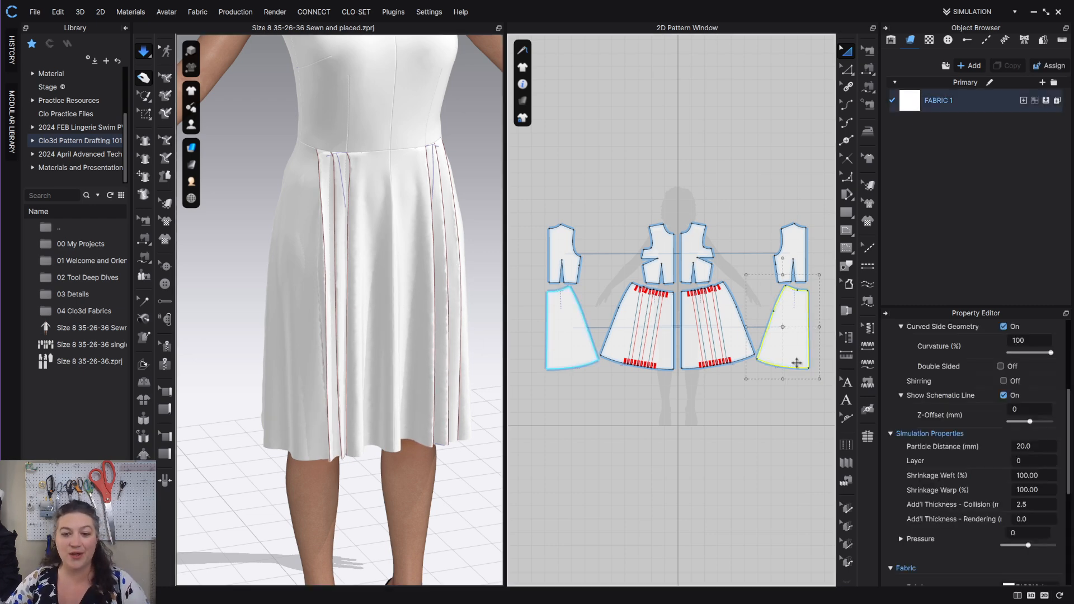
scroll(801, 368, "up", 3)
scroll(801, 369, "up", 2)
middle_click_drag(757, 382, 675, 448)
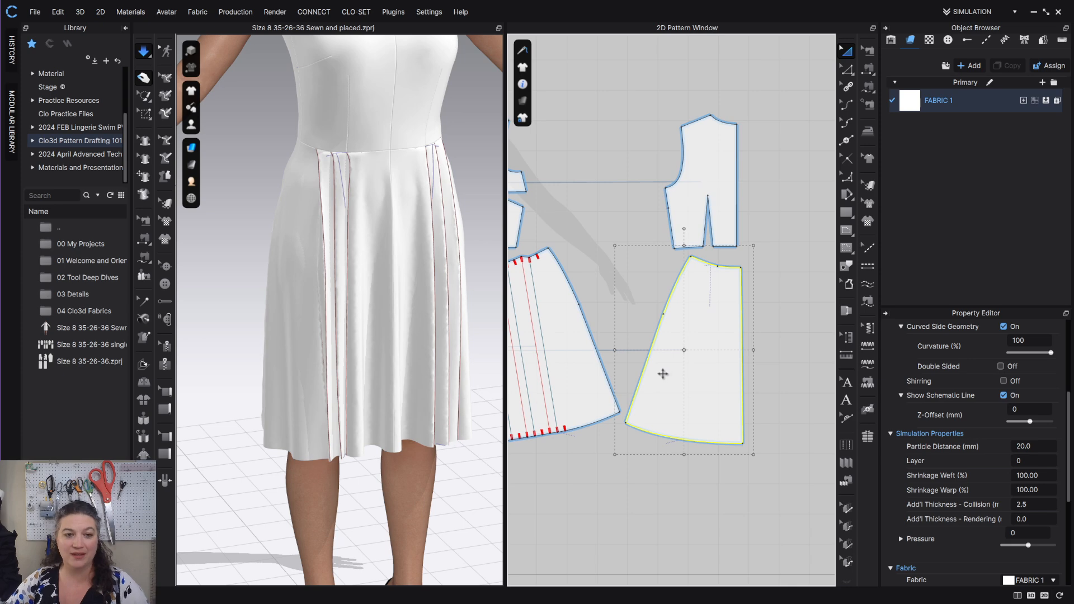
key("w")
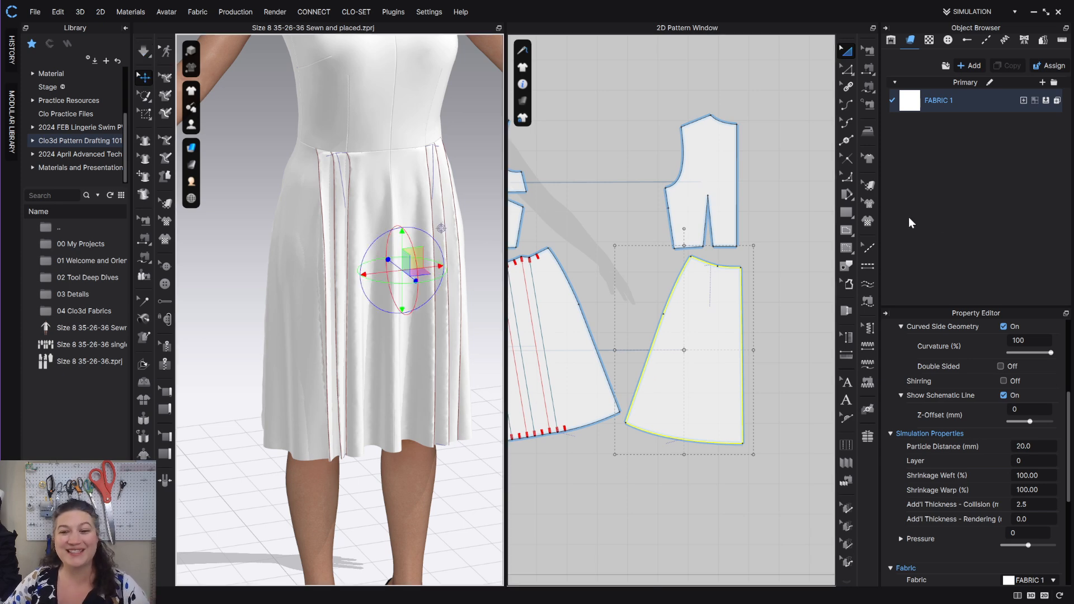
left_click(846, 445)
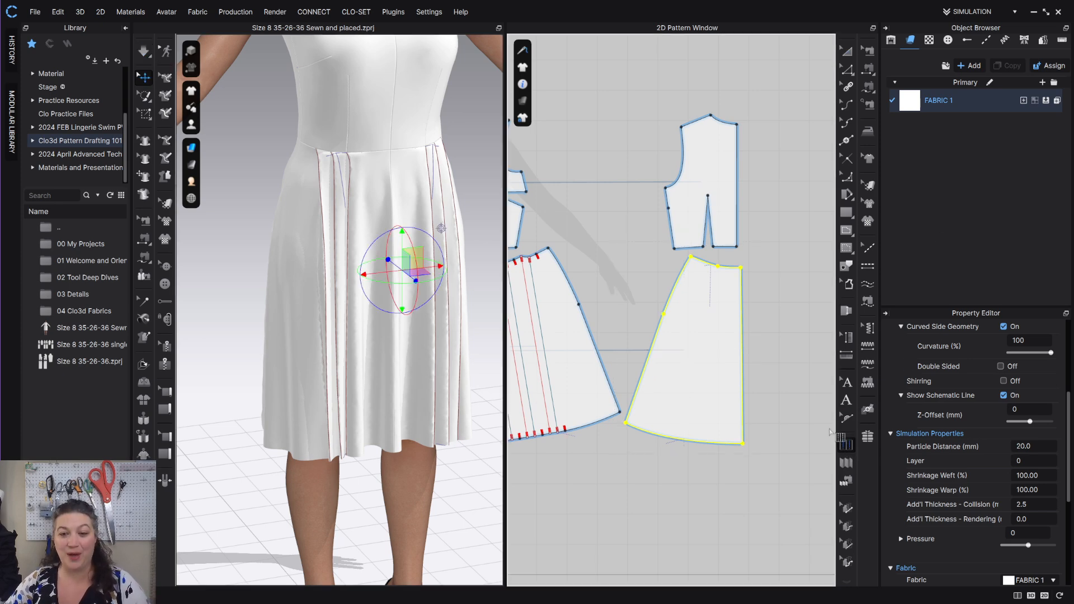
scroll(725, 309, "up", 2)
scroll(726, 310, "up", 3)
left_click(717, 219)
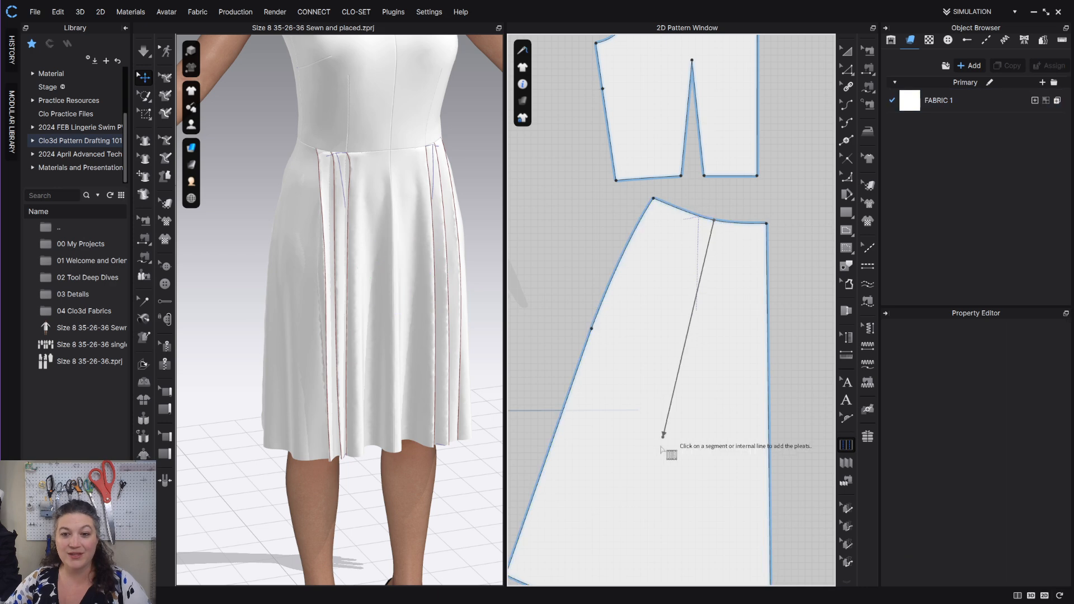
scroll(689, 412, "down", 2)
middle_click_drag(688, 412, 716, 310)
left_click(681, 456)
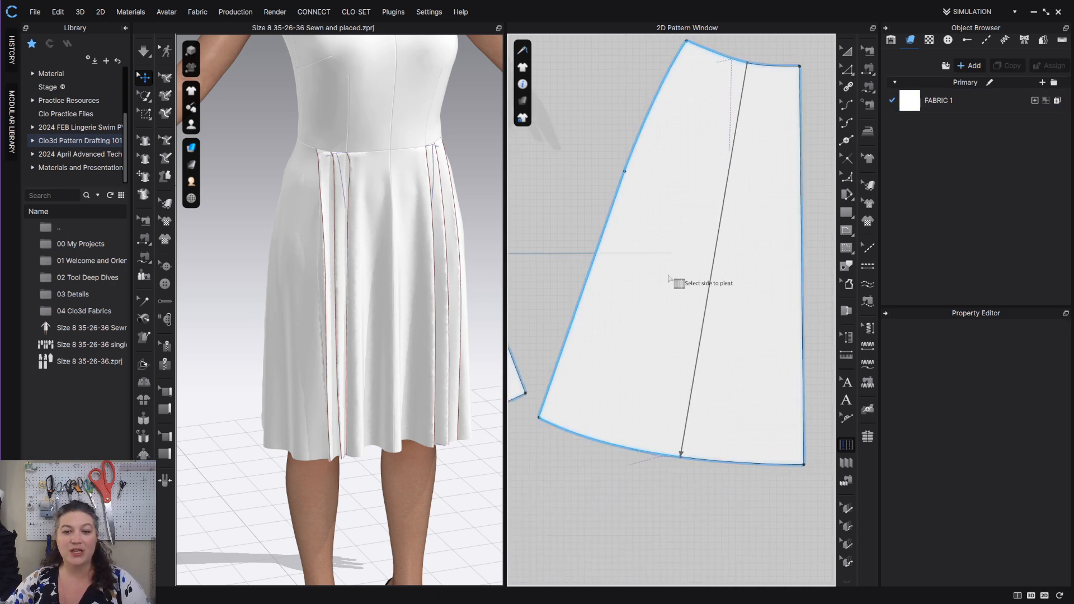
left_click(635, 312)
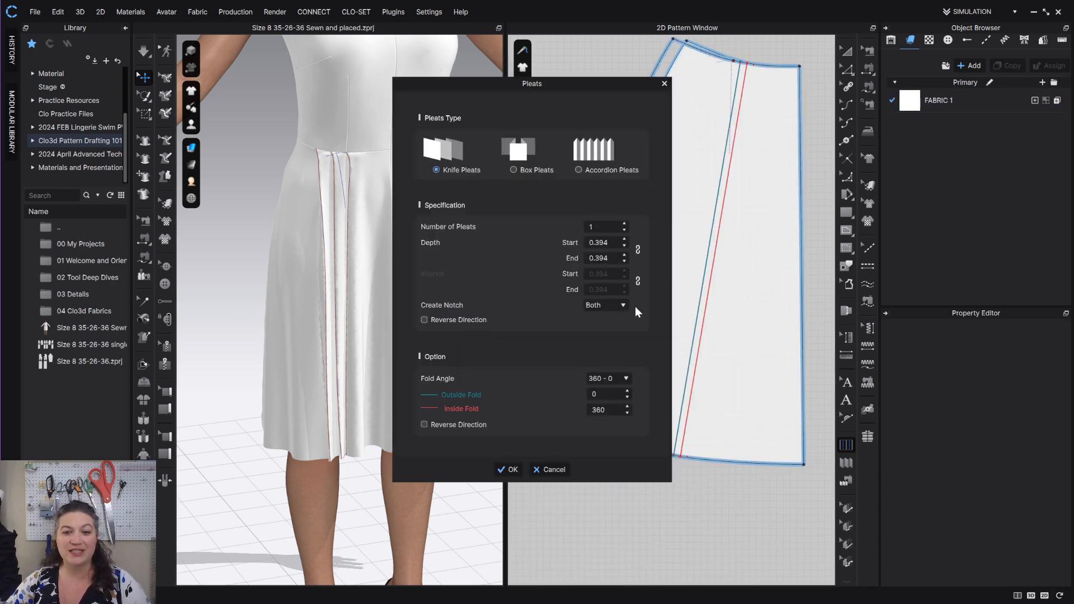
Create one box pleat on the back skirt panel with start and end depths of 1.000
left_click(514, 169)
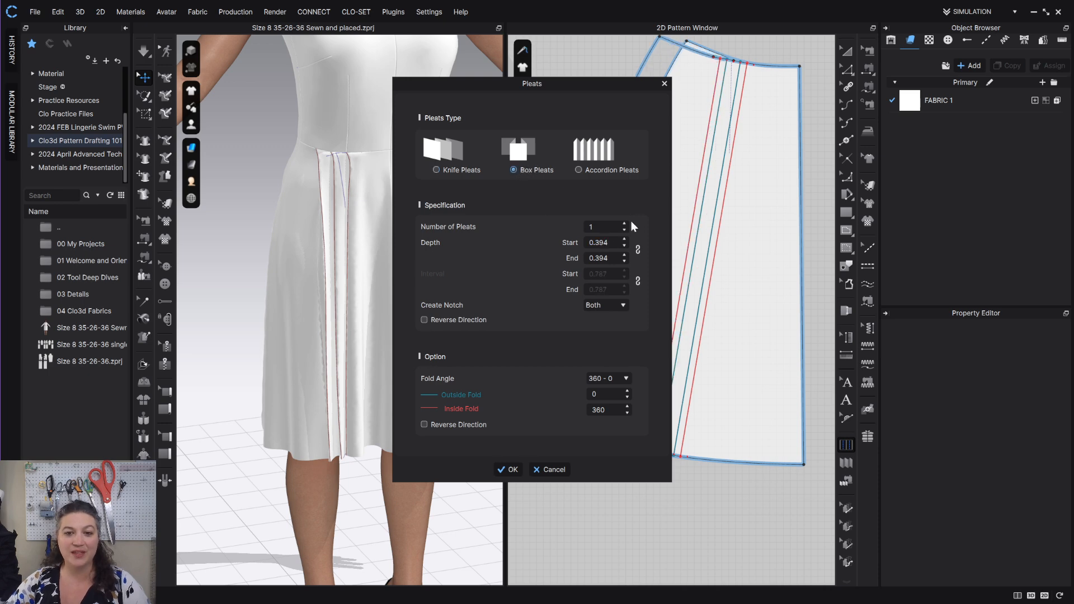
double_click(609, 240)
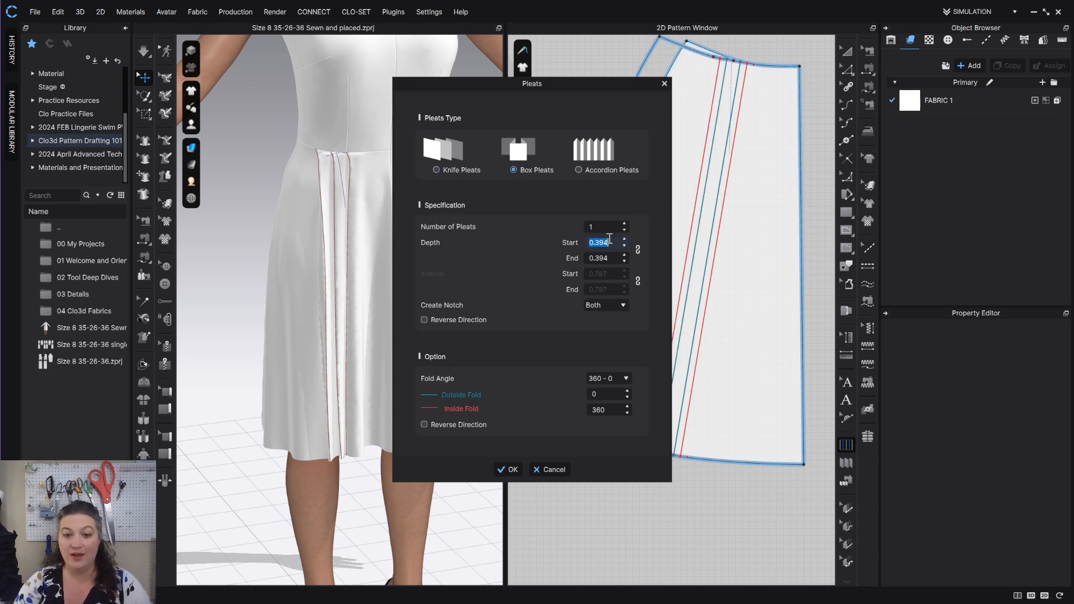
type("1")
key("Return")
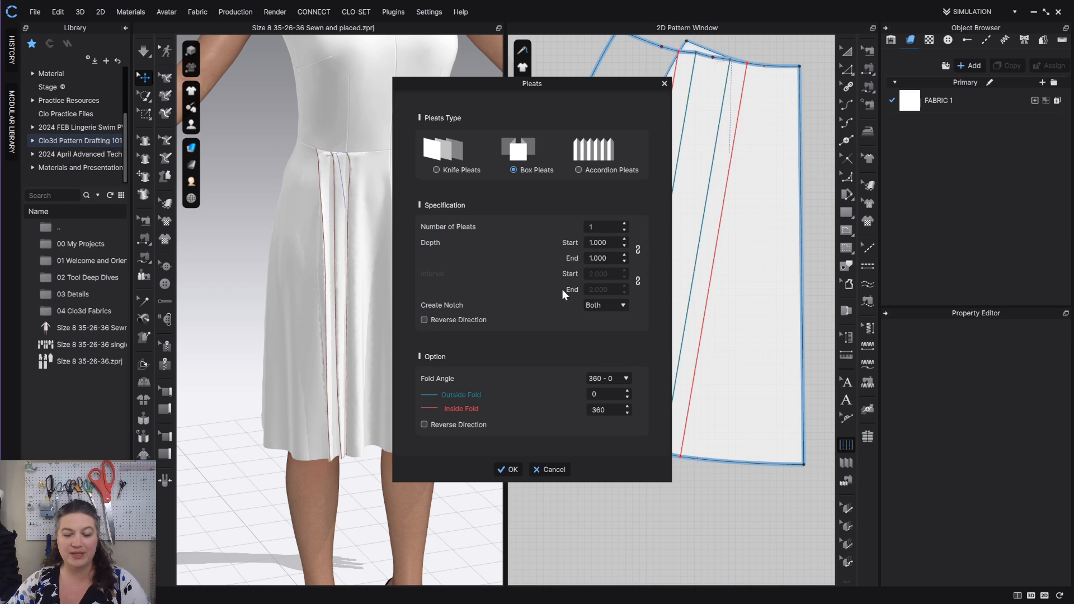
left_click_drag(556, 83, 449, 78)
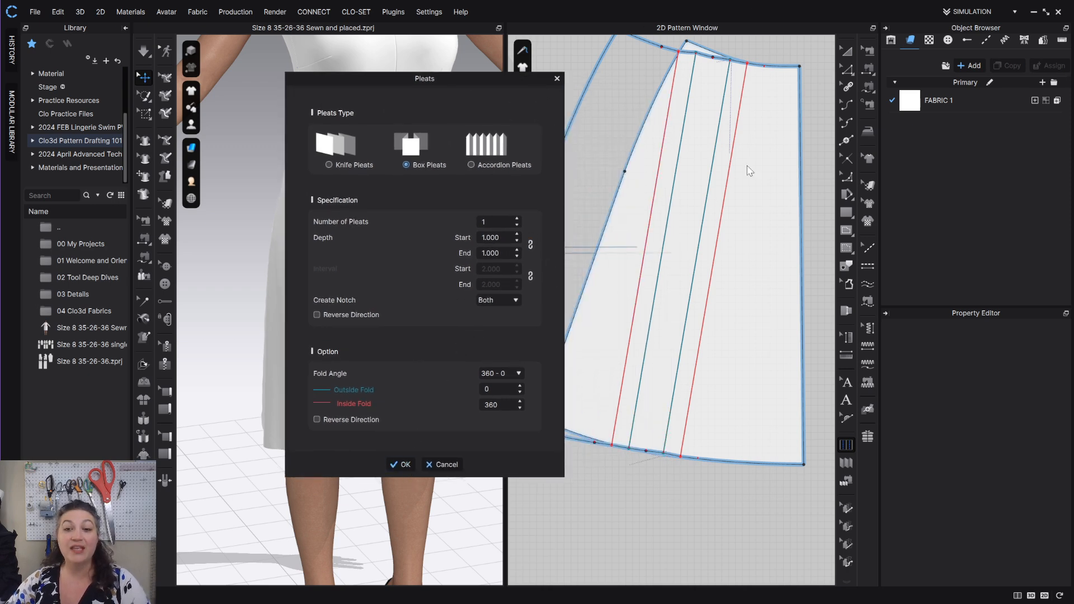
left_click_drag(424, 79, 341, 76)
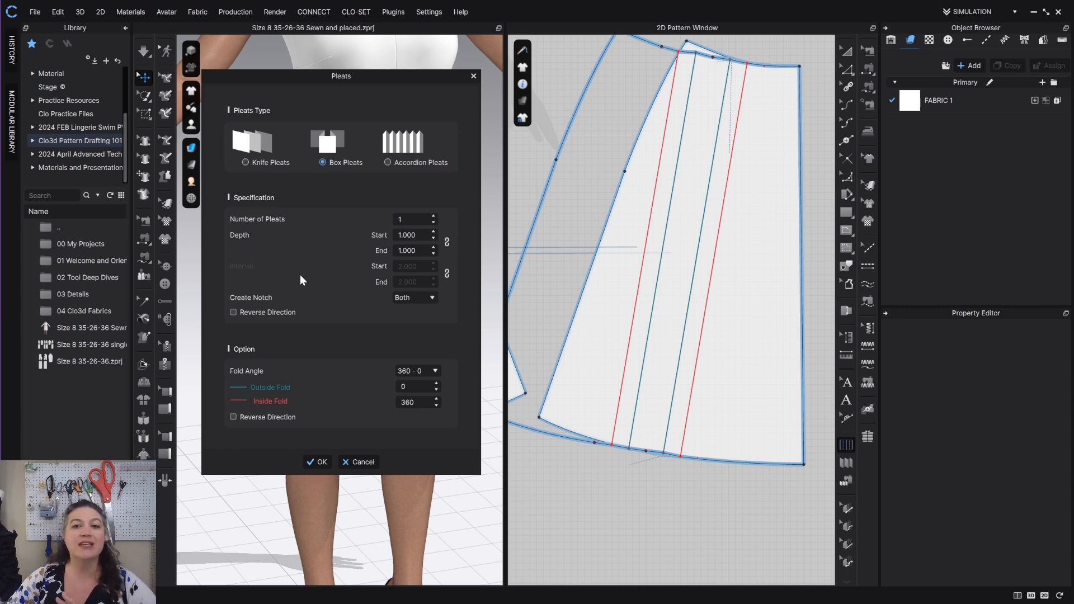
left_click(306, 461)
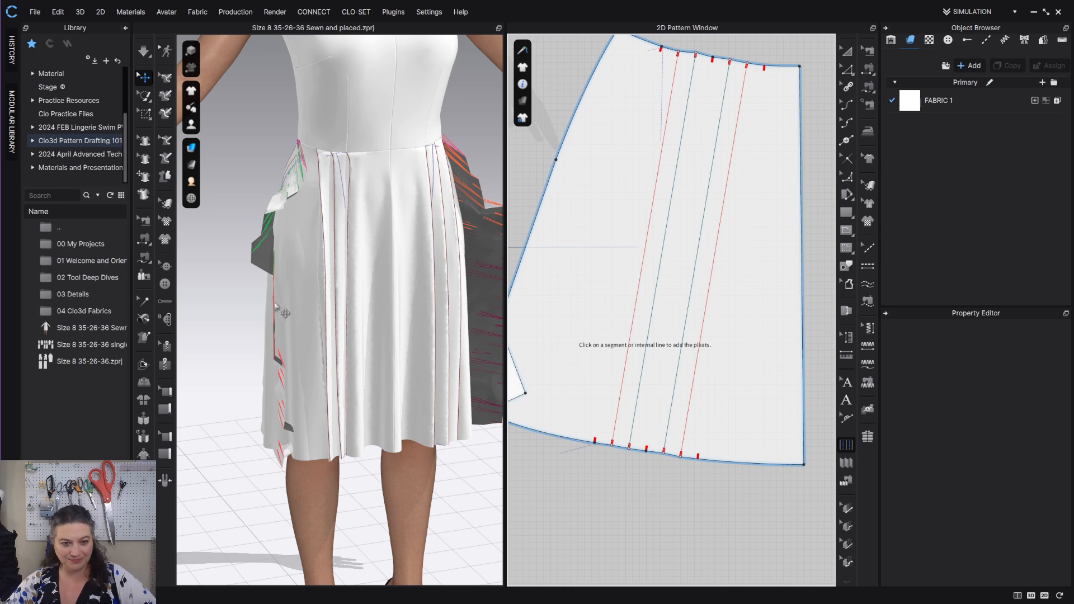
Reset the 3D arrangement of the back skirt panels behind the avatar
scroll(275, 306, "down", 4)
right_click_drag(282, 309, 441, 311)
middle_click_drag(441, 312, 404, 249)
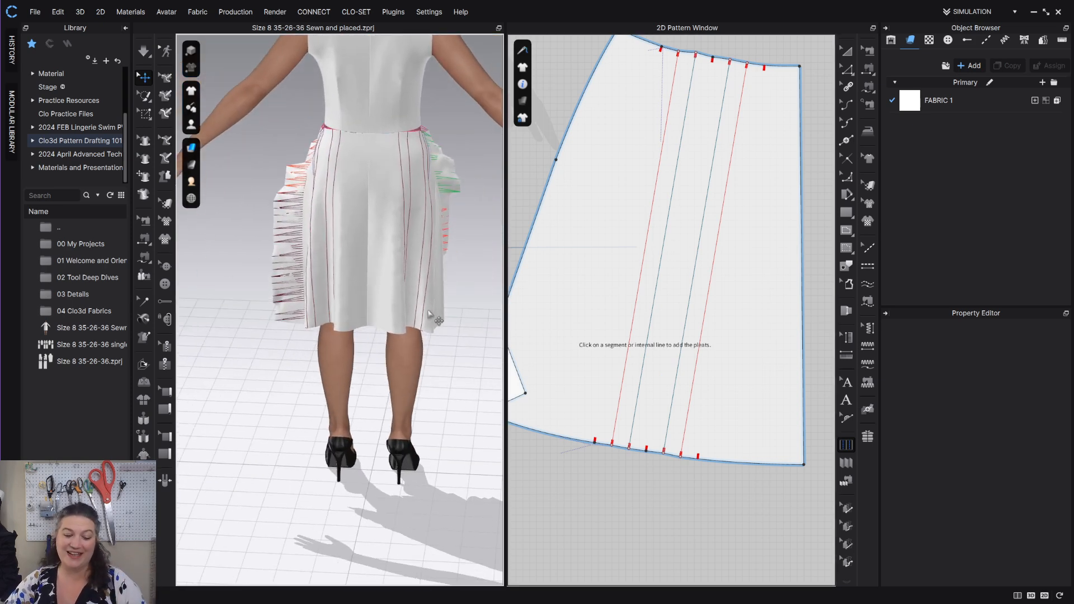
left_click(397, 294)
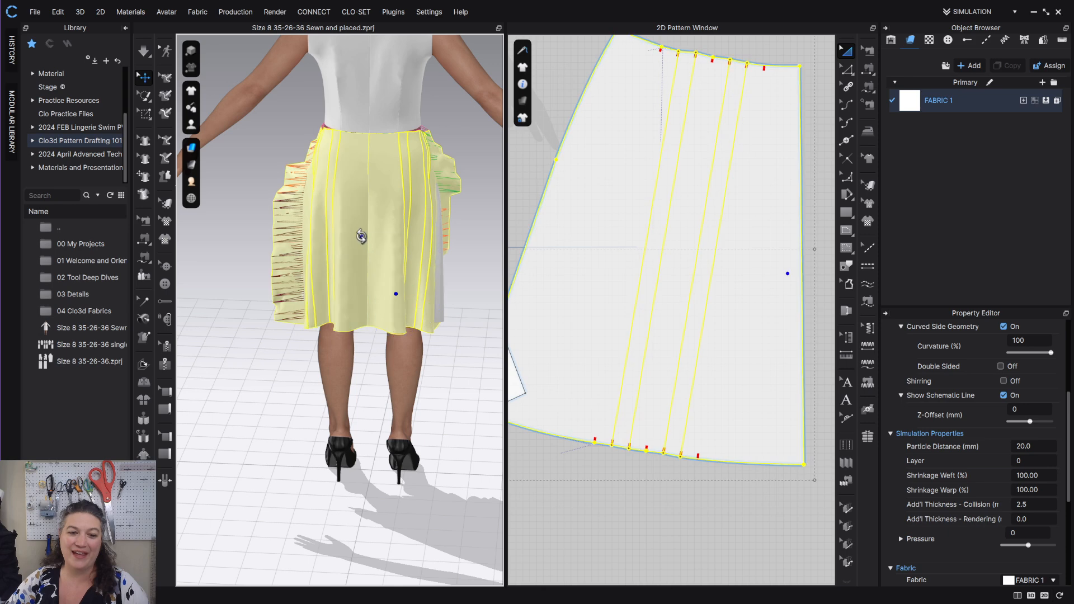
right_click(361, 237)
left_click(402, 449)
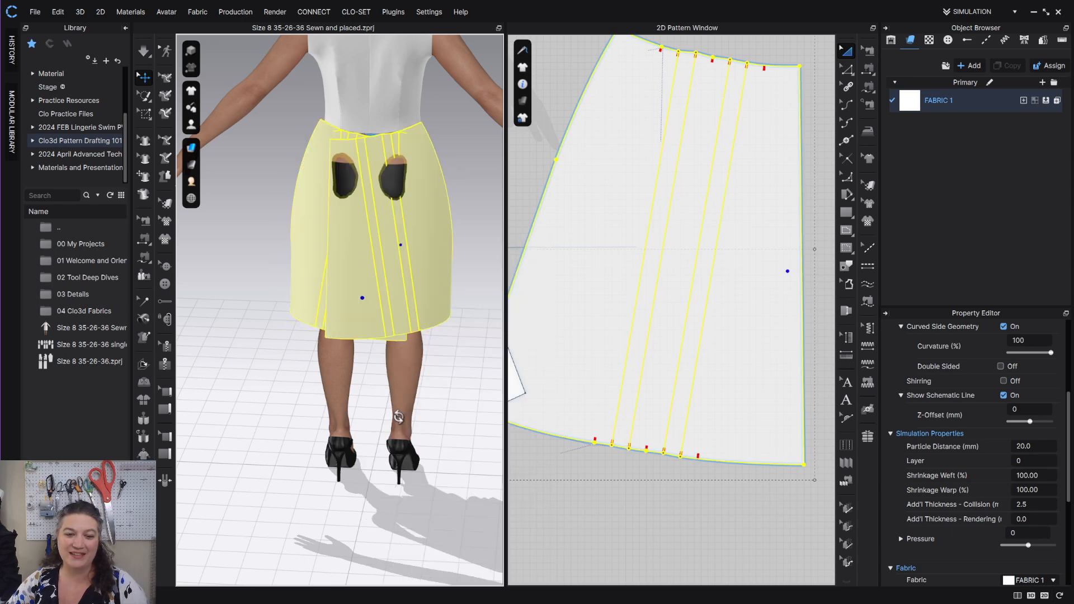
Reposition the overlapping back skirt panels so they sit side by side around the back of the avatar
right_click_drag(398, 417, 447, 421)
left_click(409, 414)
left_click_drag(367, 322, 417, 312)
right_click_drag(342, 331, 371, 349)
left_click_drag(326, 332, 338, 339)
right_click_drag(338, 339, 289, 322)
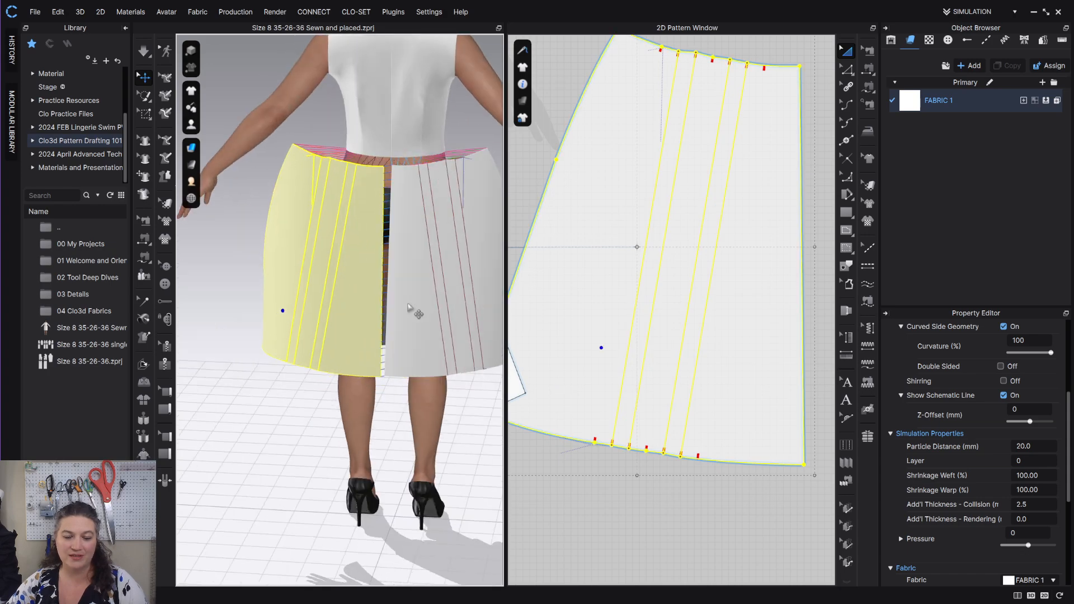
right_click_drag(419, 307, 487, 304)
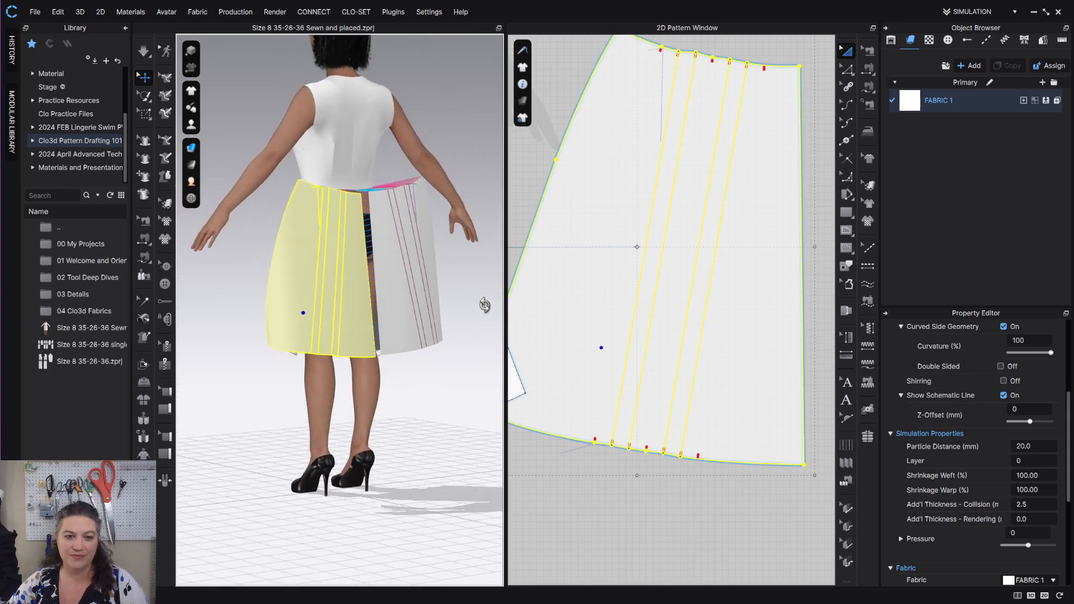
Simulate the garment and inspect the box pleats on the back skirt
key("space")
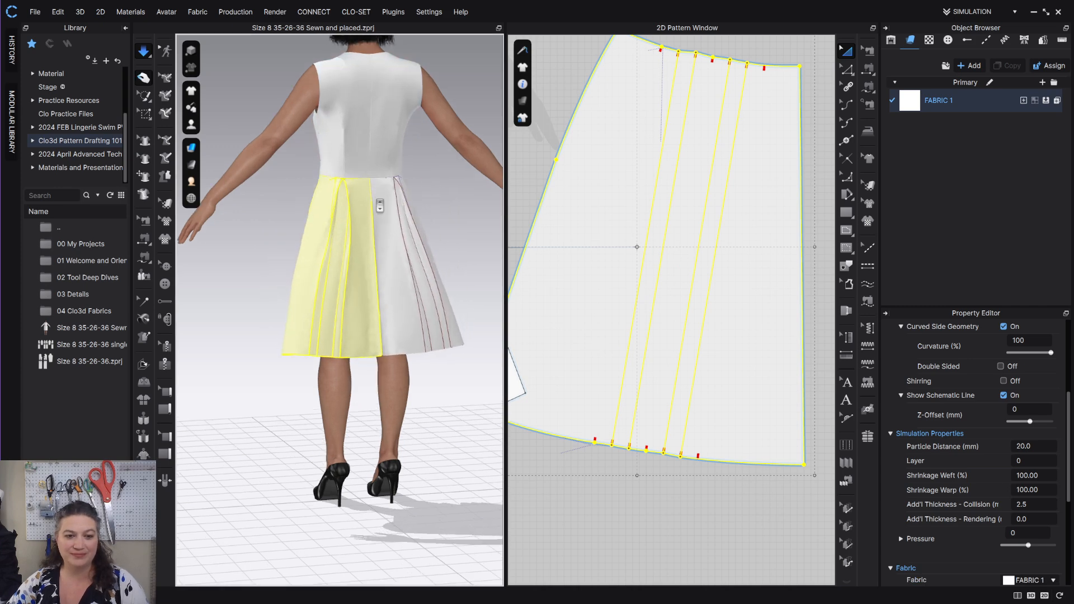
scroll(409, 211, "up", 5)
scroll(407, 227, "up", 2)
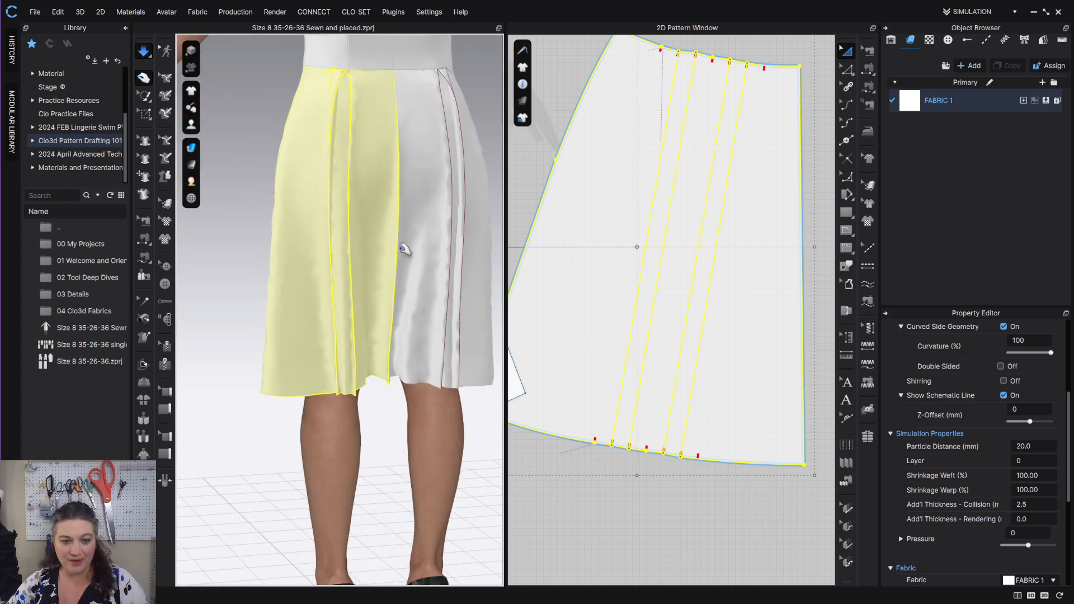
Examine the simulated box pleats on the back of the dress from waist to hem
scroll(414, 347, "down", 3)
right_click_drag(408, 319, 360, 456)
scroll(371, 391, "up", 2)
scroll(396, 384, "up", 2)
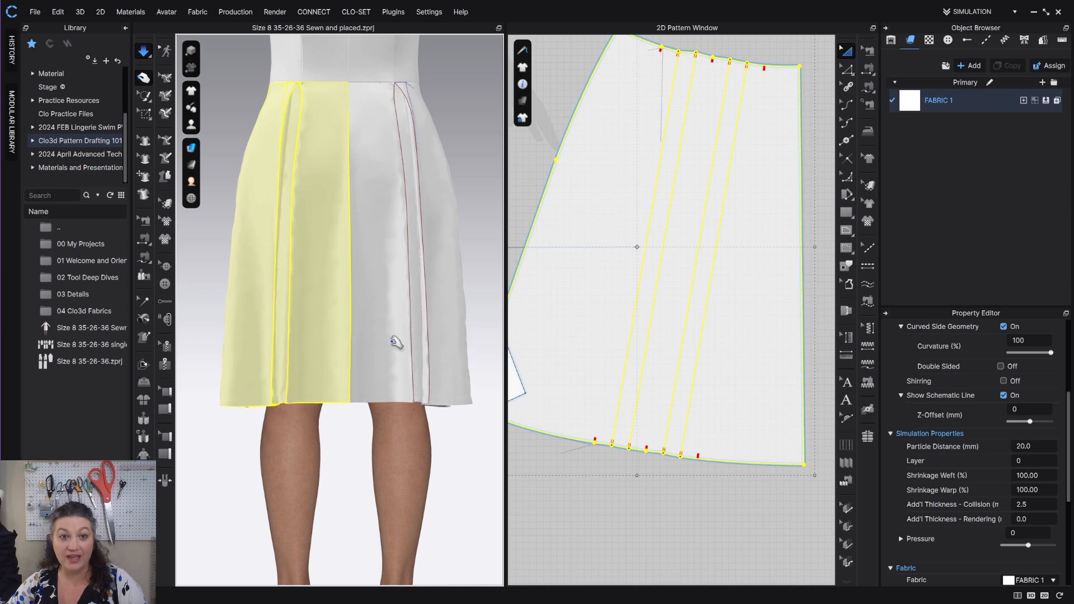
middle_click_drag(396, 382, 406, 443)
scroll(640, 355, "down", 4)
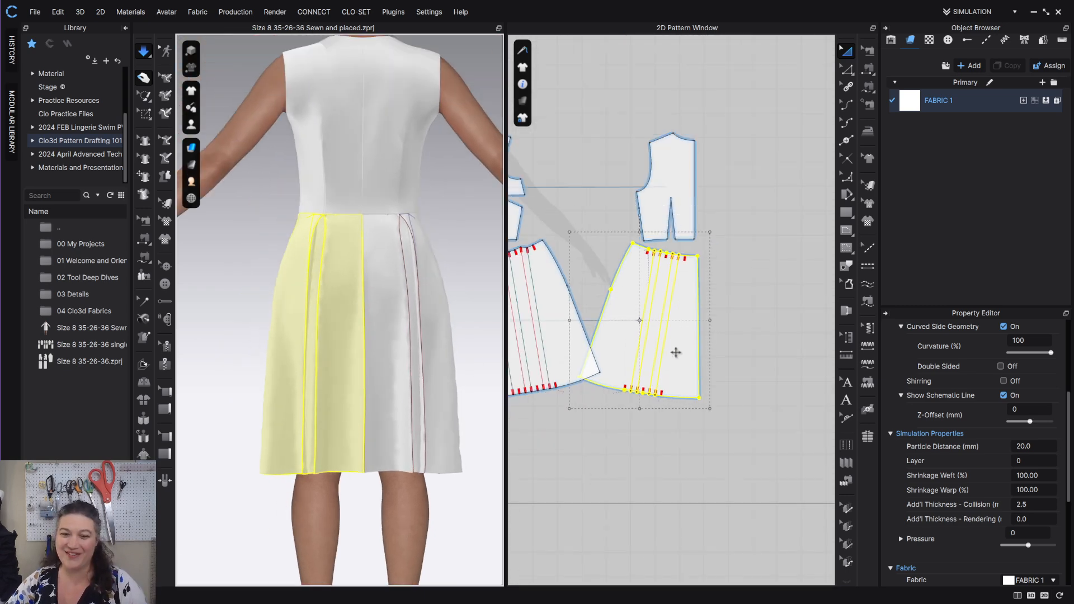
Set the particle distance of both back skirt panels to 7 mm
middle_click_drag(676, 353, 751, 344)
left_click(778, 325)
left_click(748, 323)
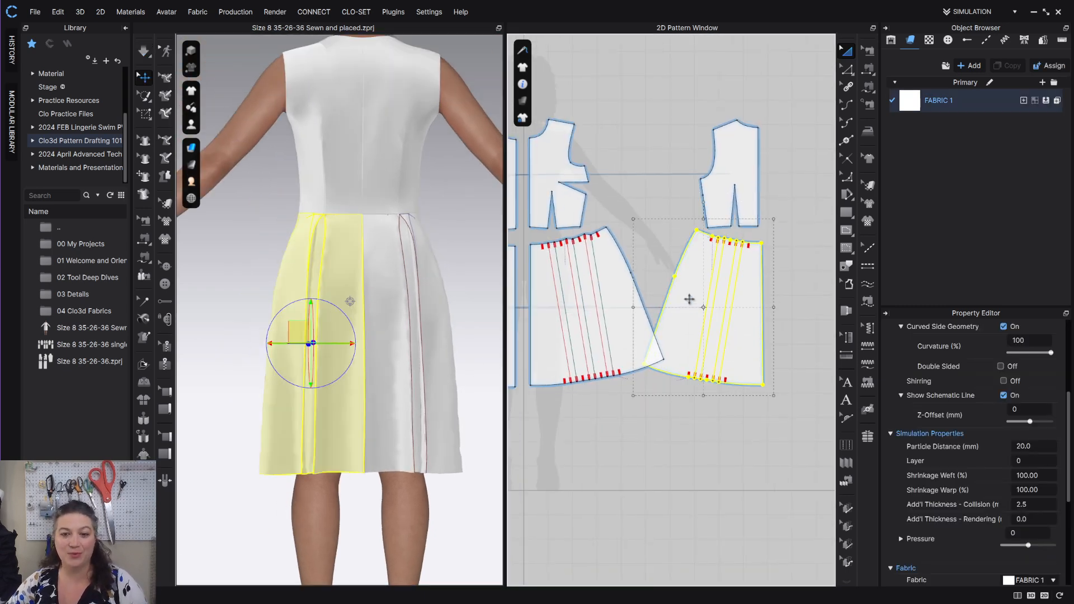
scroll(691, 300, "down", 3)
right_click(589, 308)
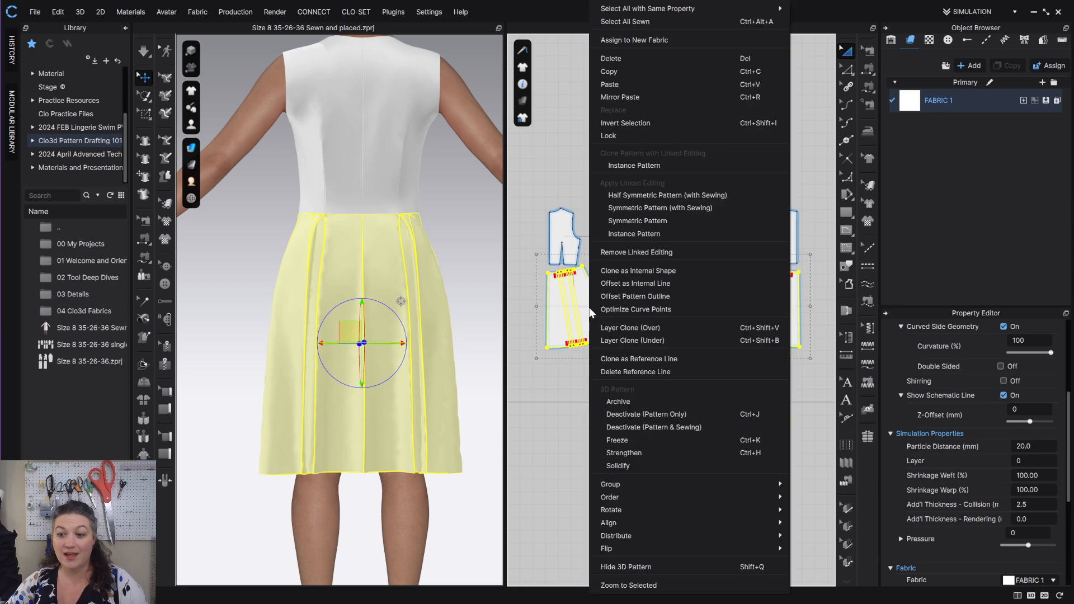
left_click(644, 427)
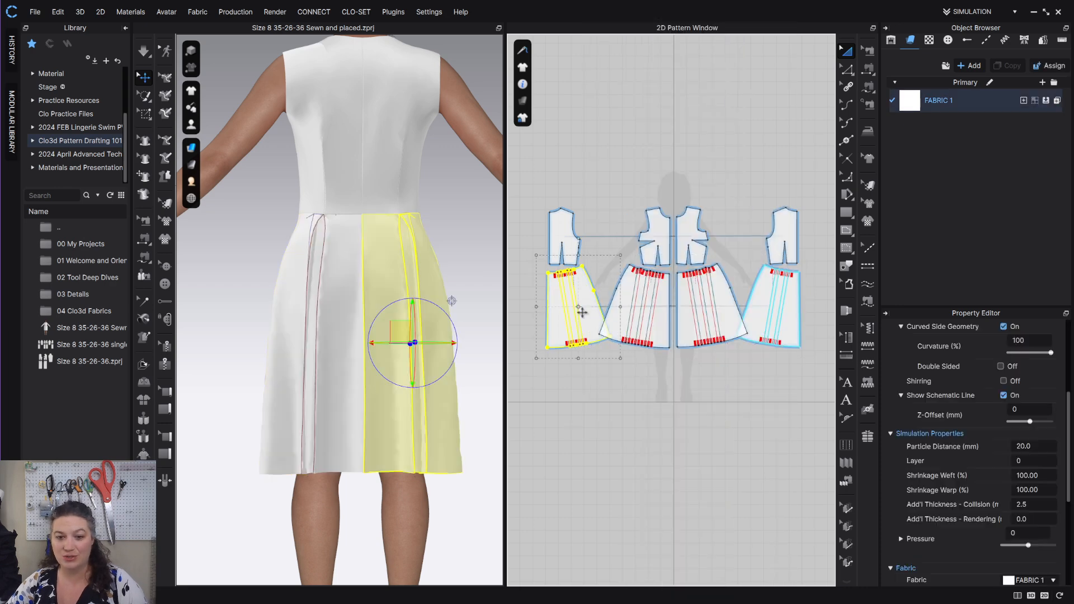
left_click(796, 327, "shift")
left_click(1047, 445)
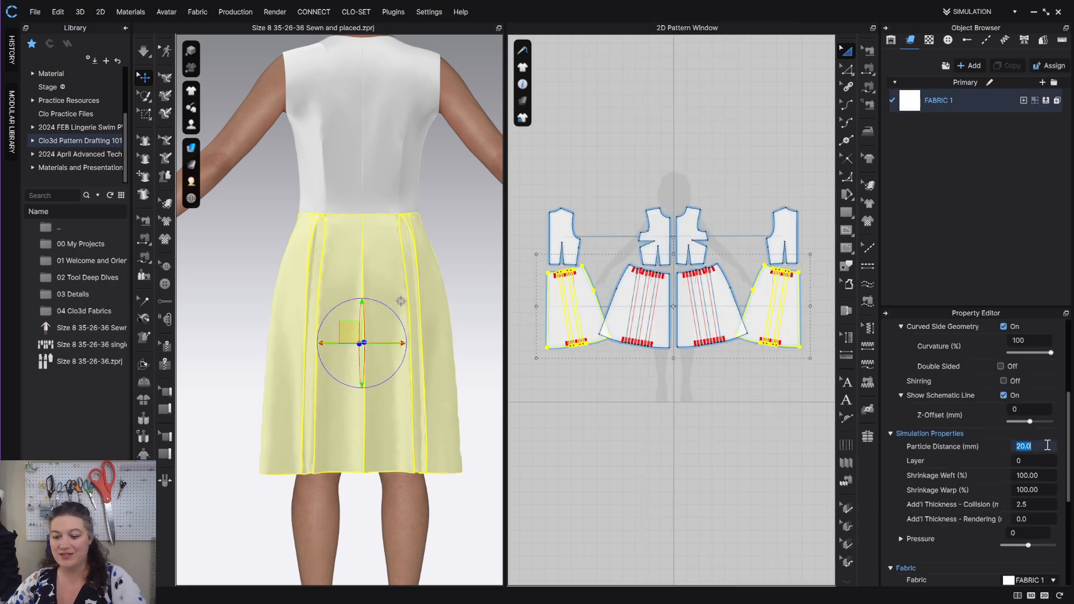
key("Return")
left_click(654, 397)
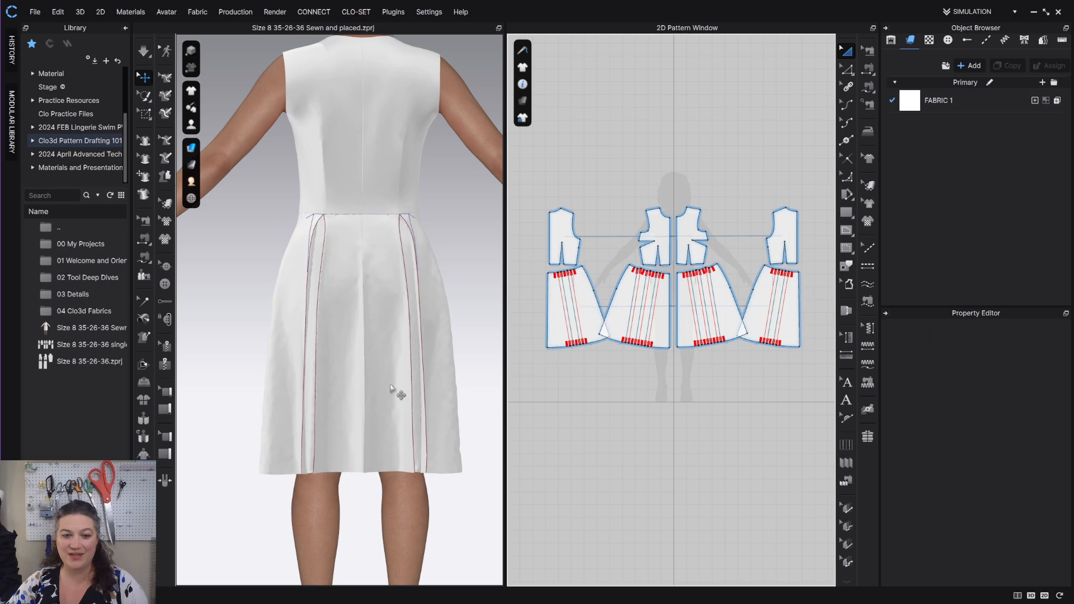
Simulate the garment with the finer back skirt panels and examine how the box pleats fall from the waist seam
key("space")
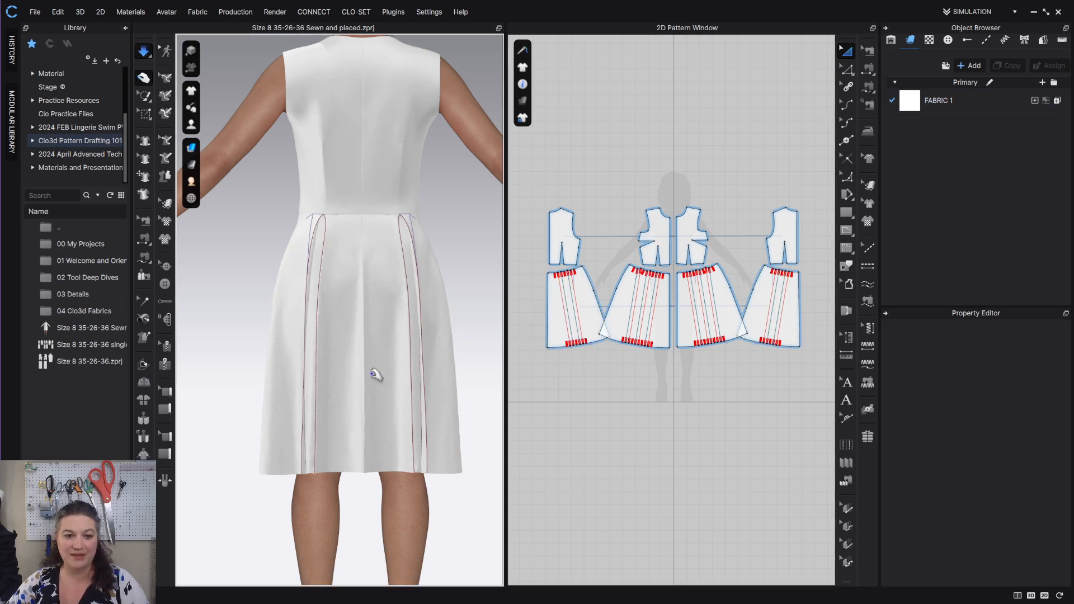
scroll(389, 347, "up", 3)
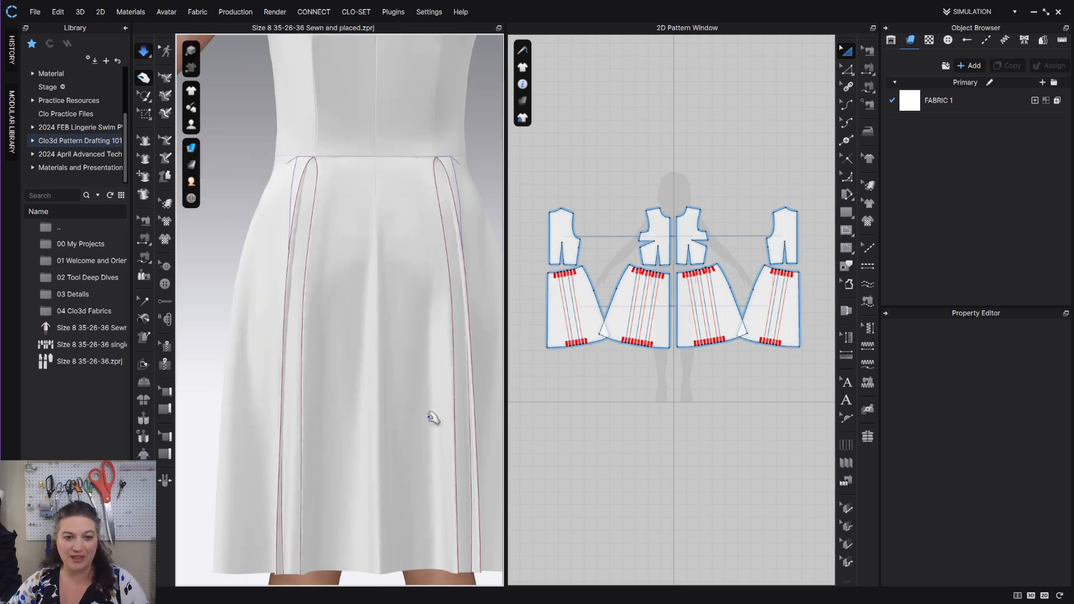
right_click_drag(431, 413, 400, 475)
scroll(427, 438, "up", 2)
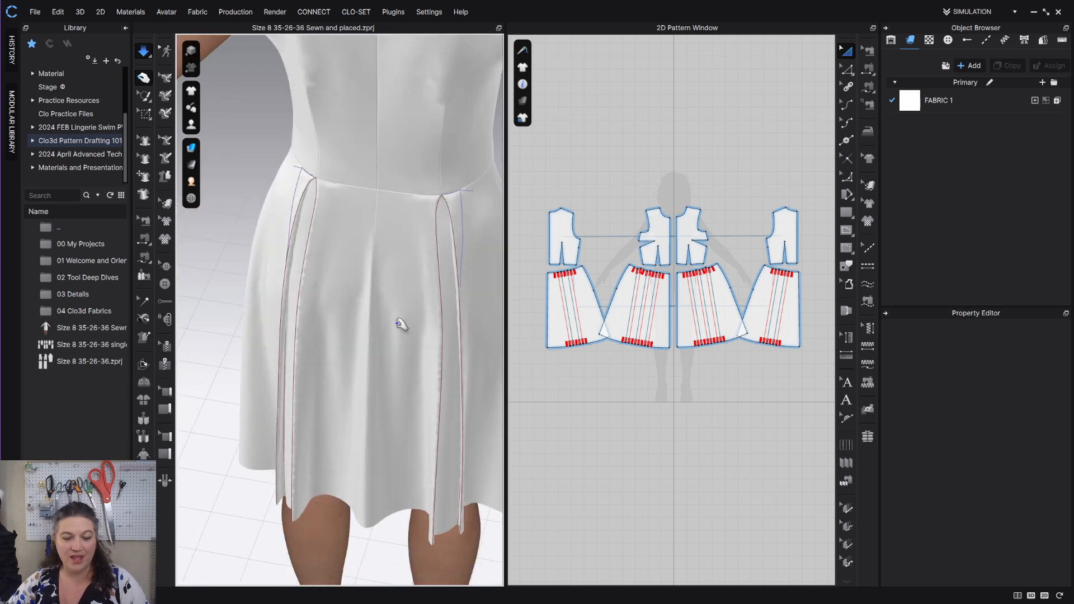
scroll(386, 313, "down", 3)
scroll(369, 293, "up", 3)
scroll(403, 282, "up", 2)
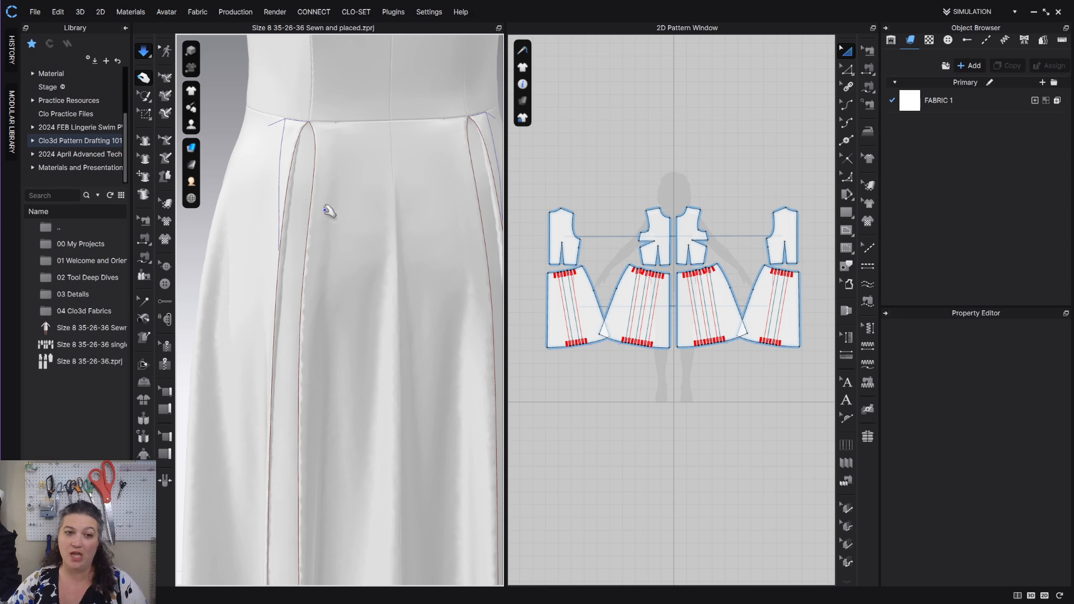
mouse_move(357, 243)
right_mouse_down()
mouse_move(425, 239)
mouse_move(374, 242)
right_mouse_up()
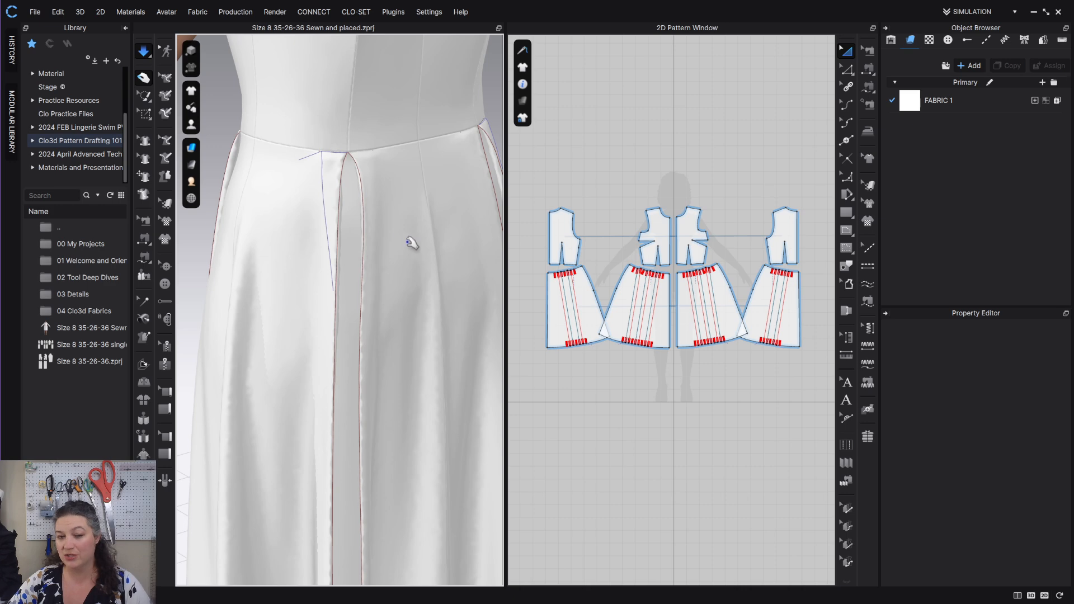
Free-sew the two outer fold lines of the back skirt panel's box pleat together for 5 in down from the waist
scroll(616, 319, "up", 5)
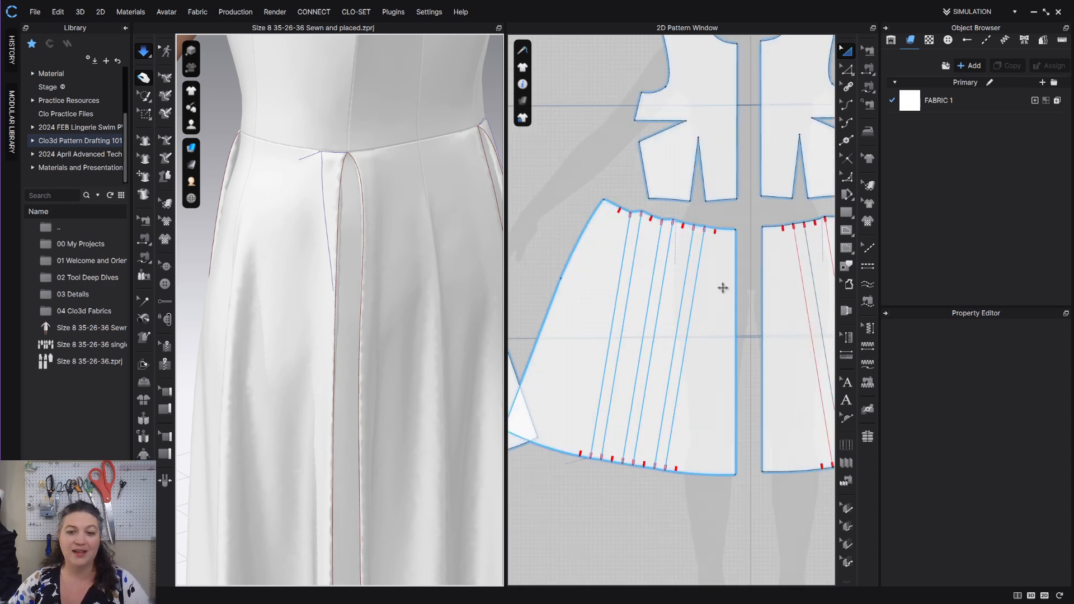
right_click_drag(657, 275, 551, 280)
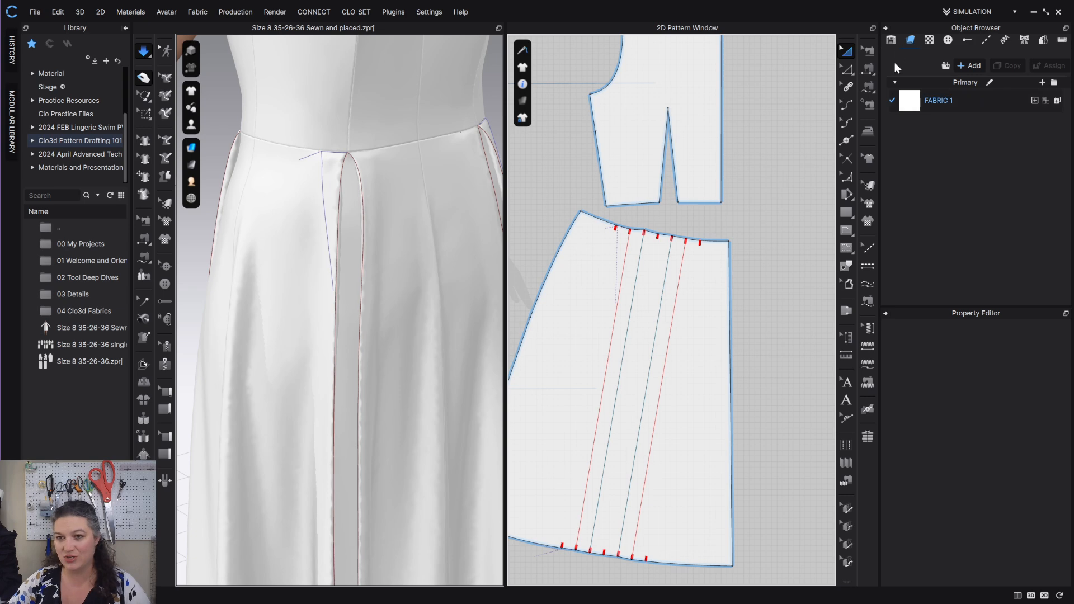
left_click(868, 87)
scroll(658, 277, "up", 5)
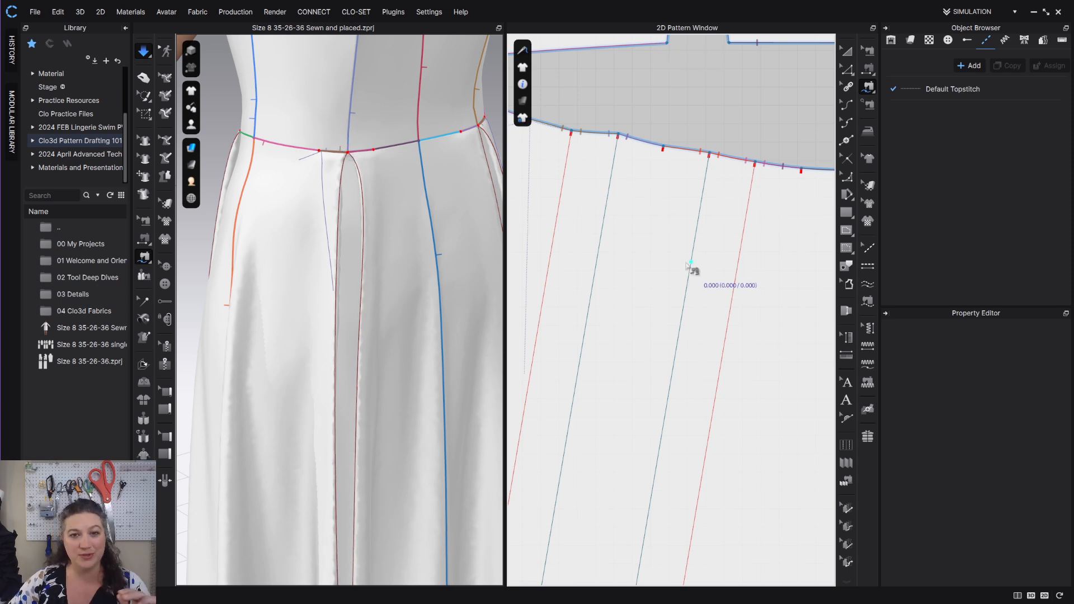
scroll(710, 290, "down", 1)
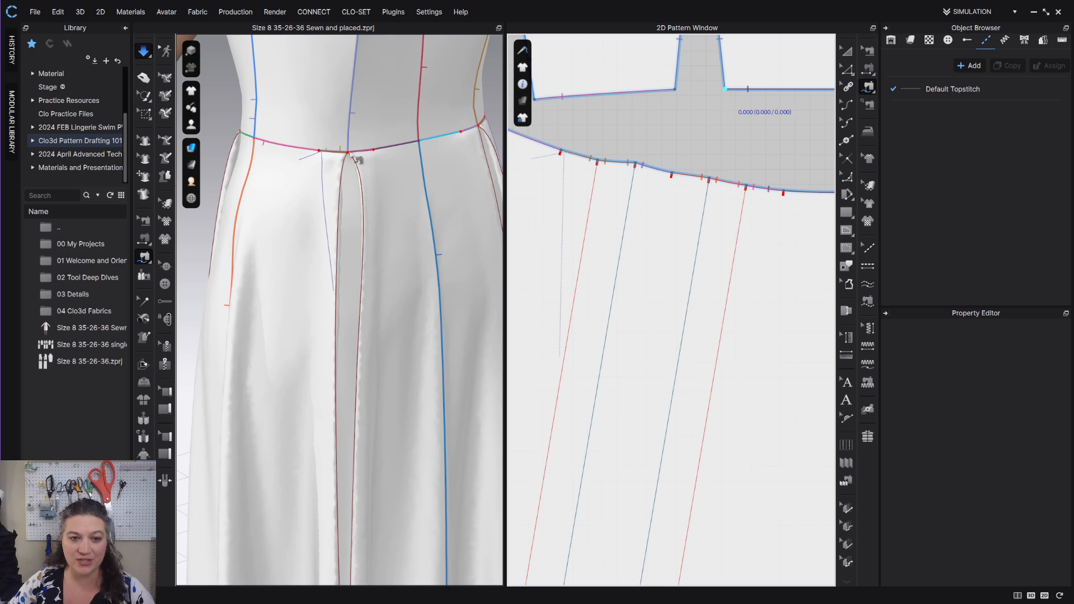
left_click(348, 153)
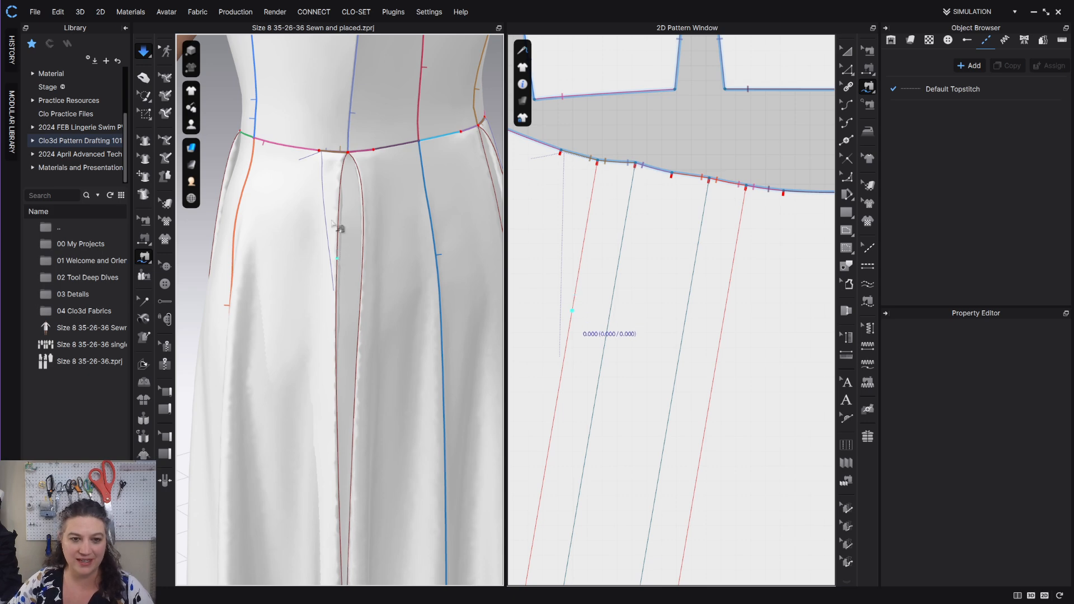
scroll(338, 228, "up", 3)
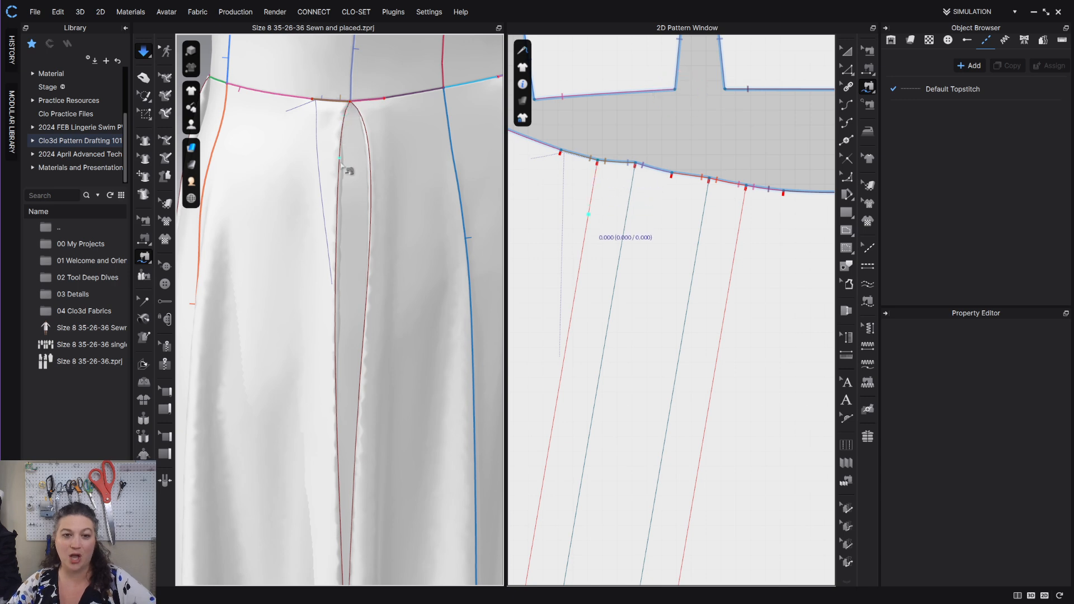
left_click(598, 162)
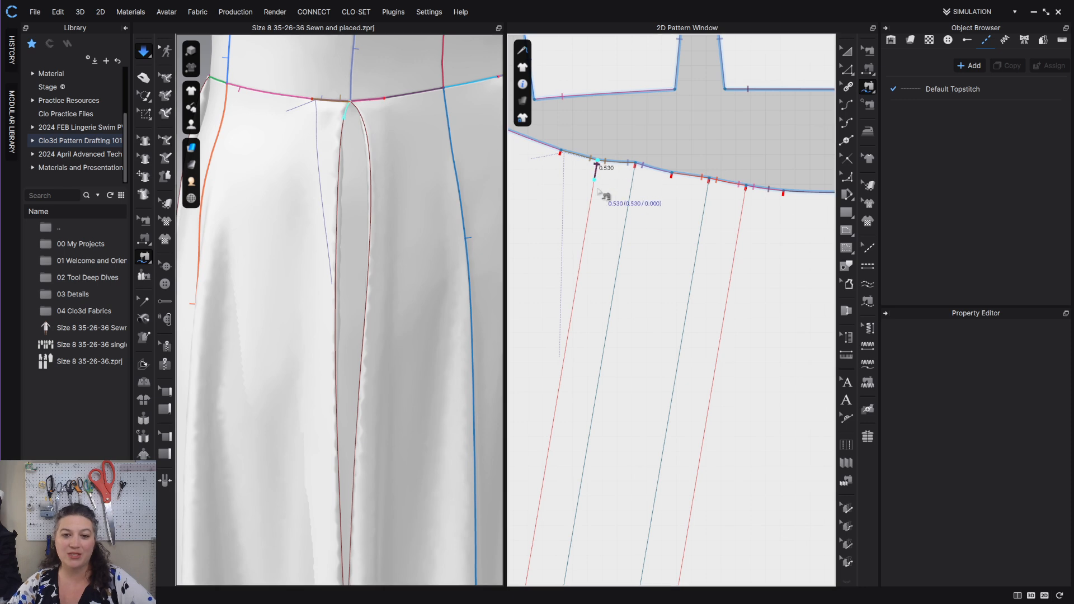
left_click(557, 400)
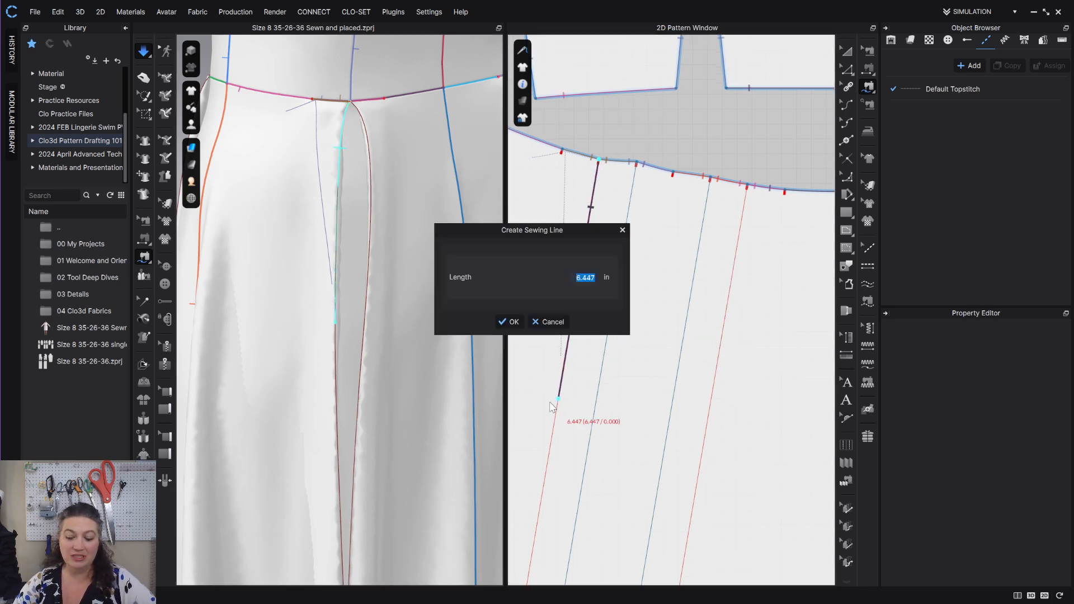
type("5")
key("Tab")
key("Return")
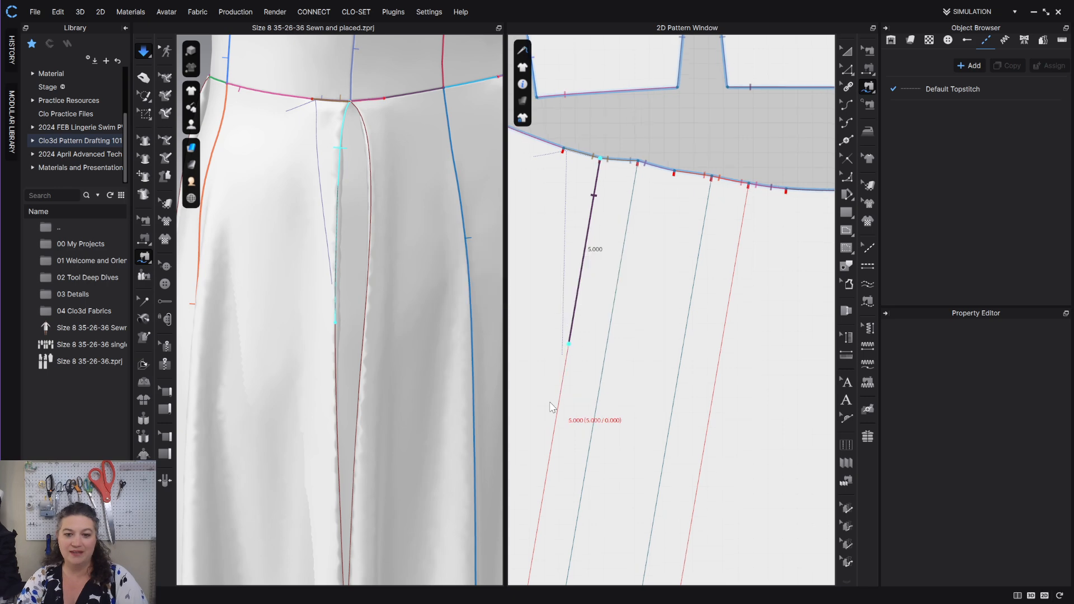
left_click(751, 183)
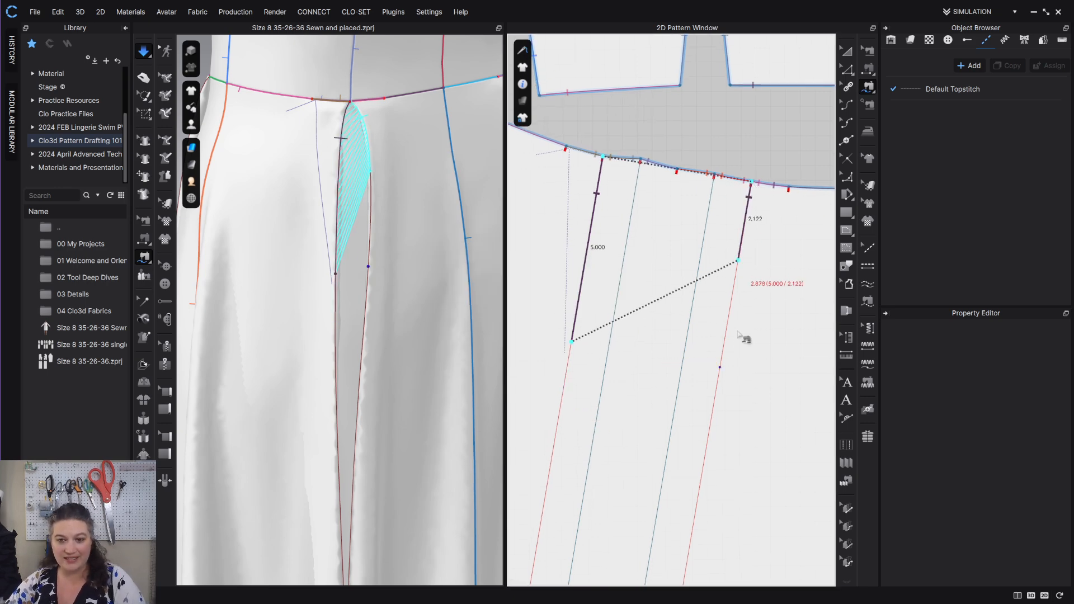
left_click(729, 358)
Simulate the garment with the stitched-down box pleats, checking how a back pleat opens and how the dress looks from the front
key("space")
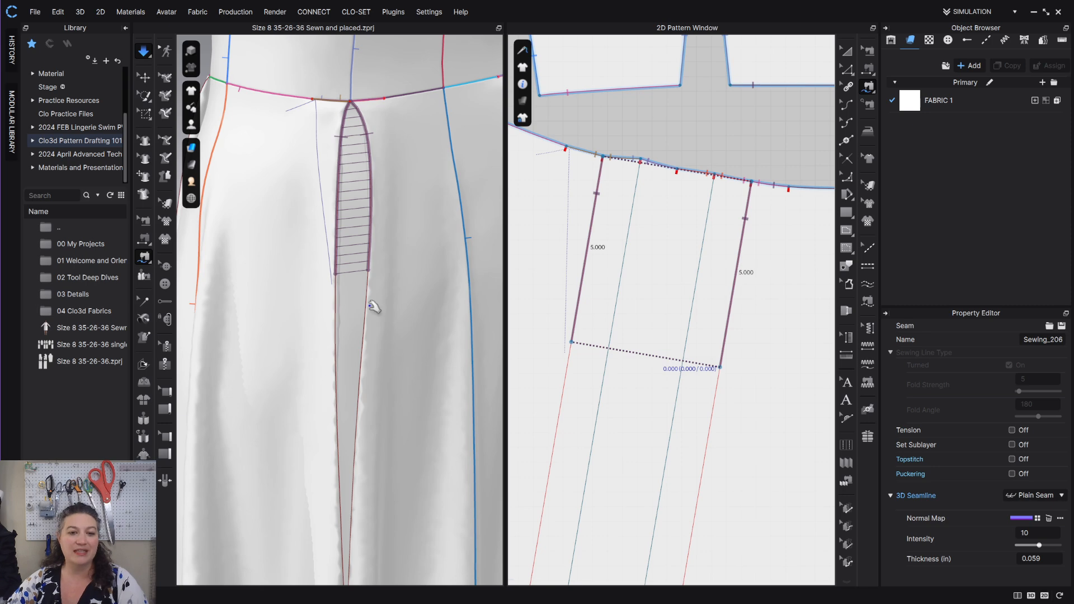
scroll(367, 314, "down", 3)
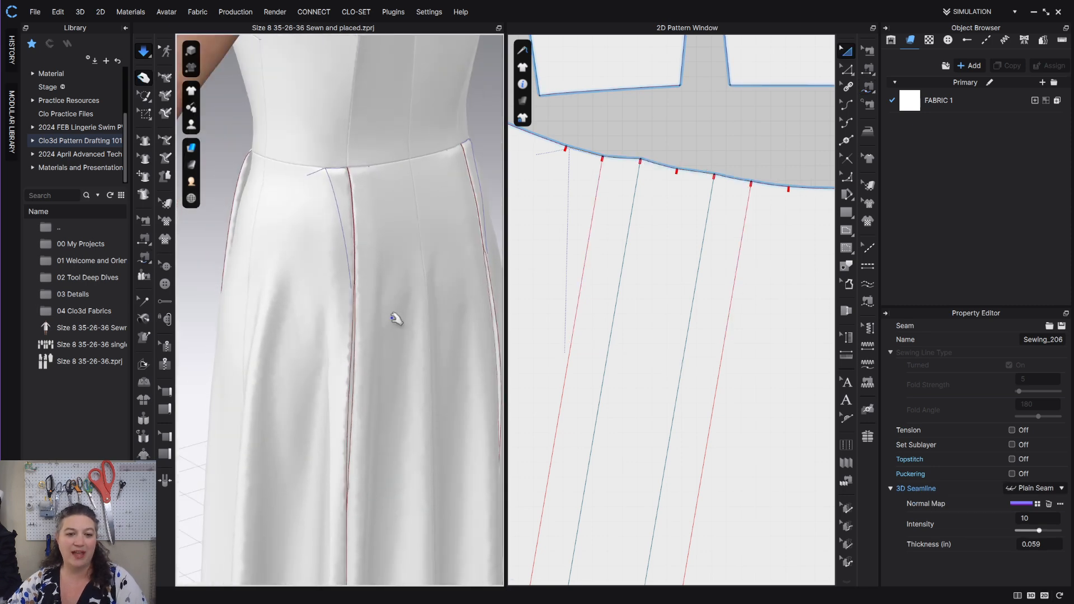
right_click_drag(396, 317, 300, 321)
right_click_drag(427, 308, 298, 362)
left_click(330, 339)
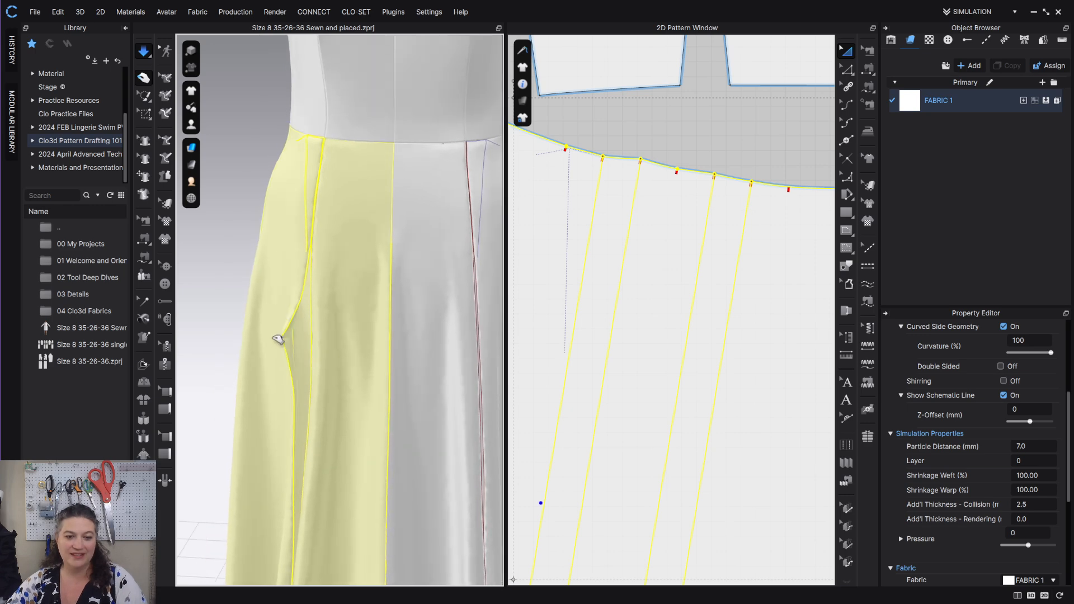
right_click_drag(328, 300, 446, 283)
scroll(445, 284, "down", 4)
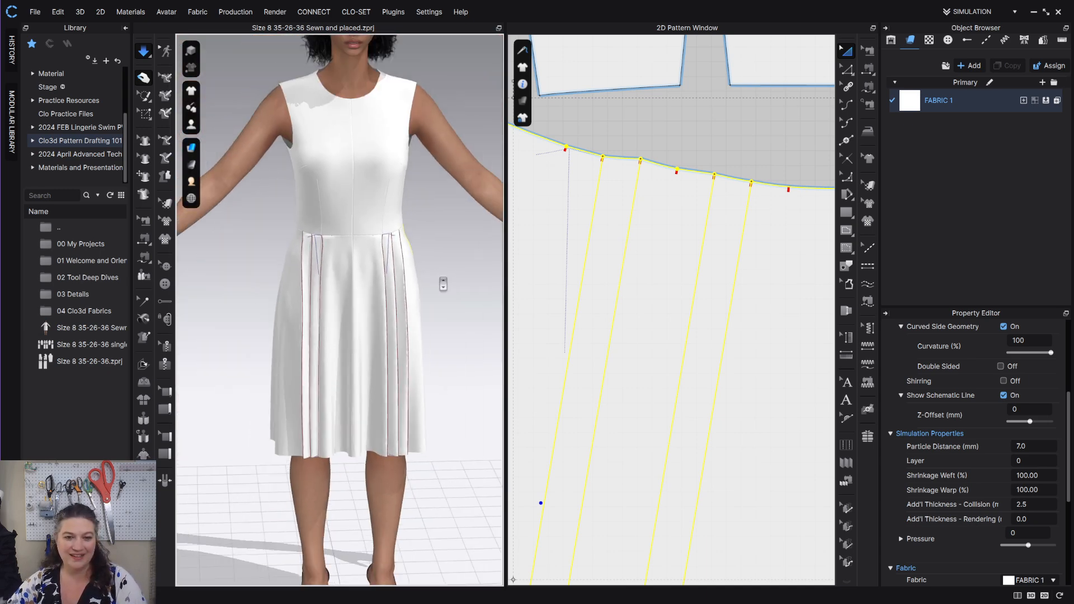
scroll(427, 274, "down", 1)
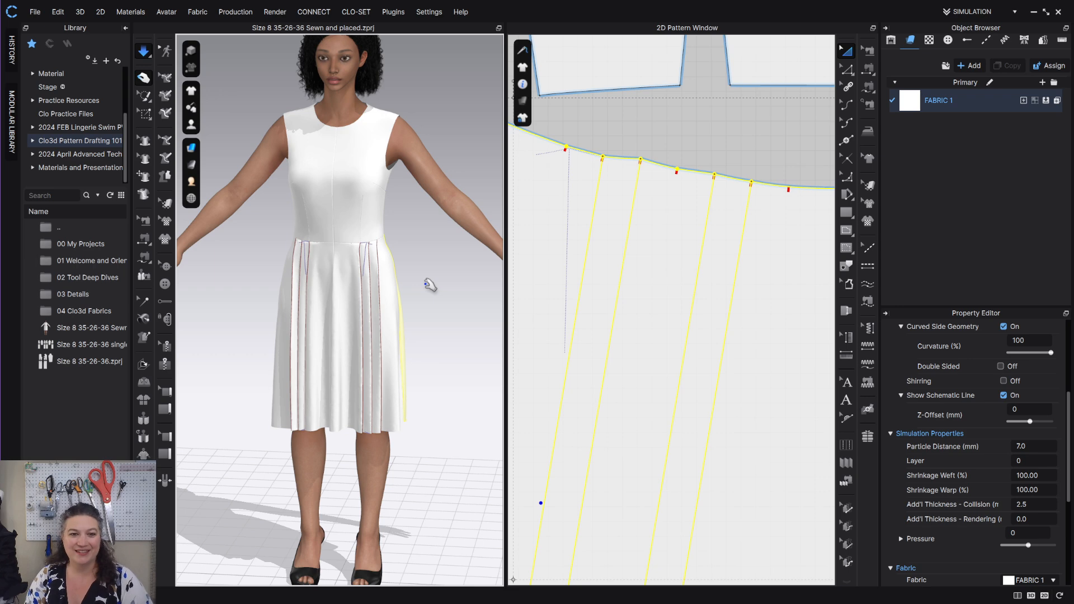